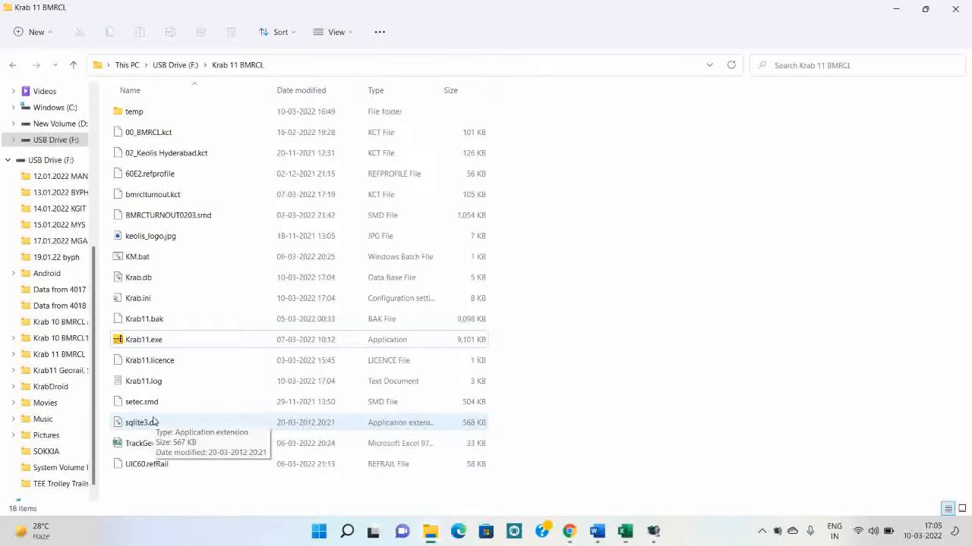
# Step: Launch Krab11.exe from the Krab 11 BMRCL folder and choose the BMRCL setting configuration template
pyautogui.click(155, 339)
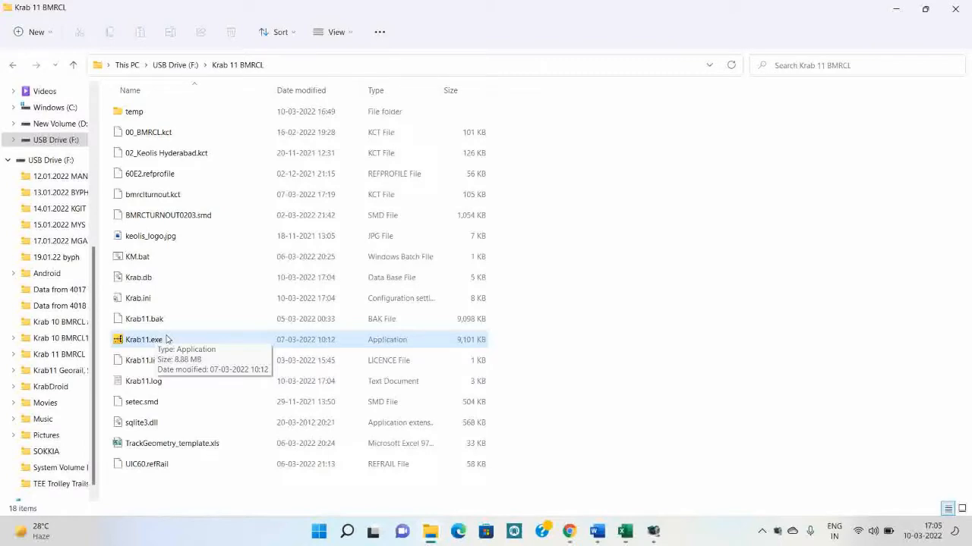
pyautogui.doubleClick(167, 339)
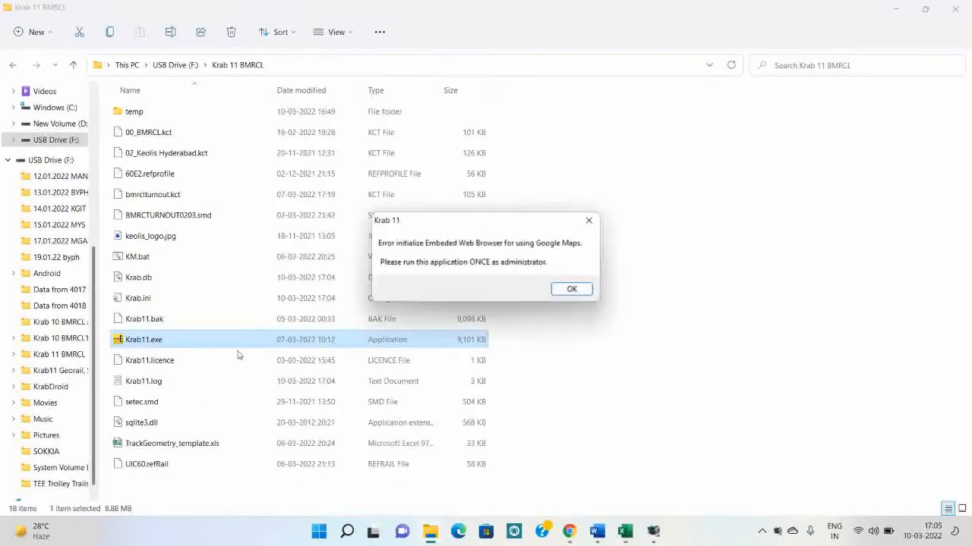
pyautogui.click(571, 290)
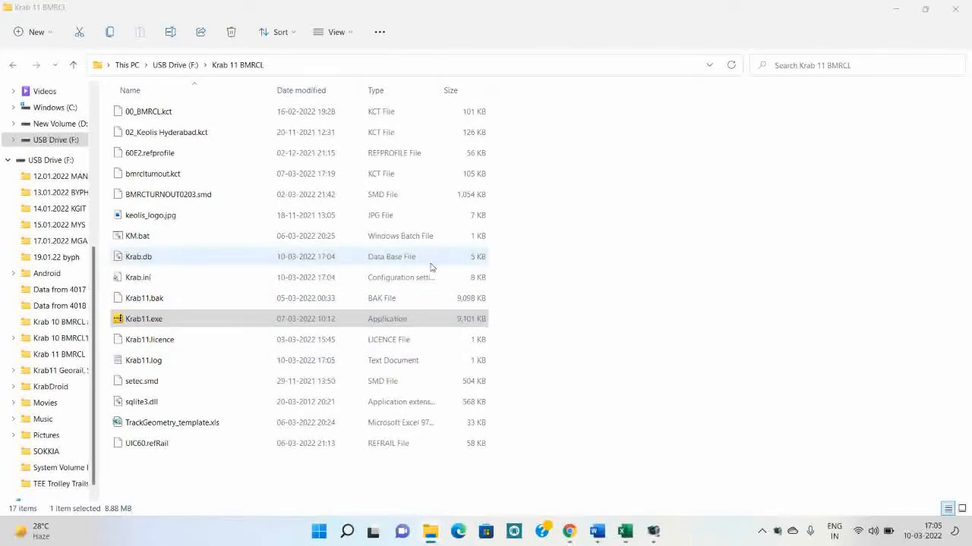
pyautogui.doubleClick(394, 325)
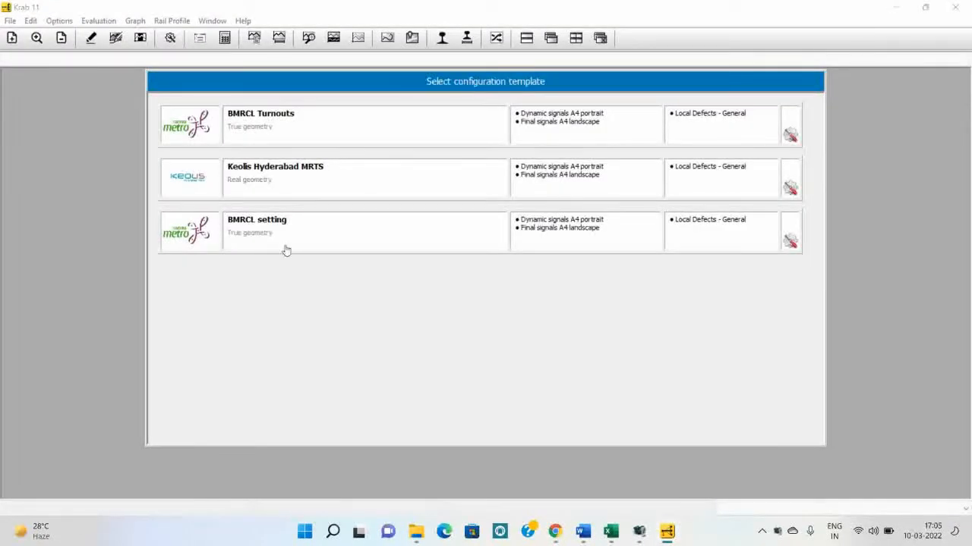
pyautogui.click(286, 250)
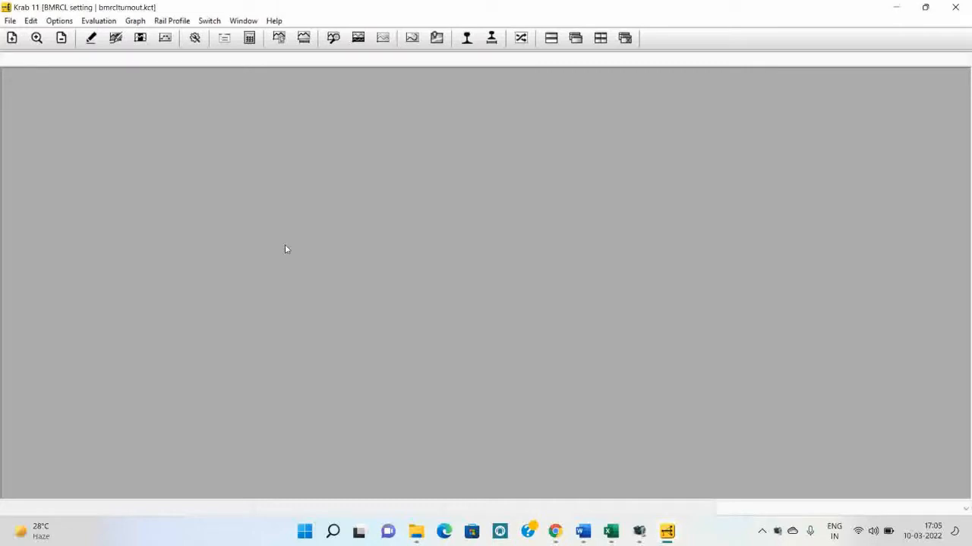
pyautogui.click(10, 22)
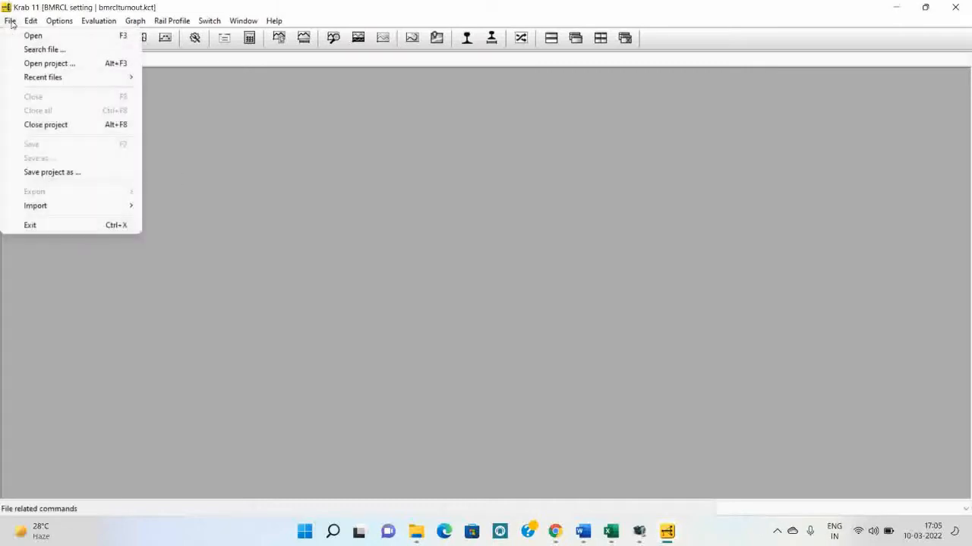
pyautogui.click(25, 39)
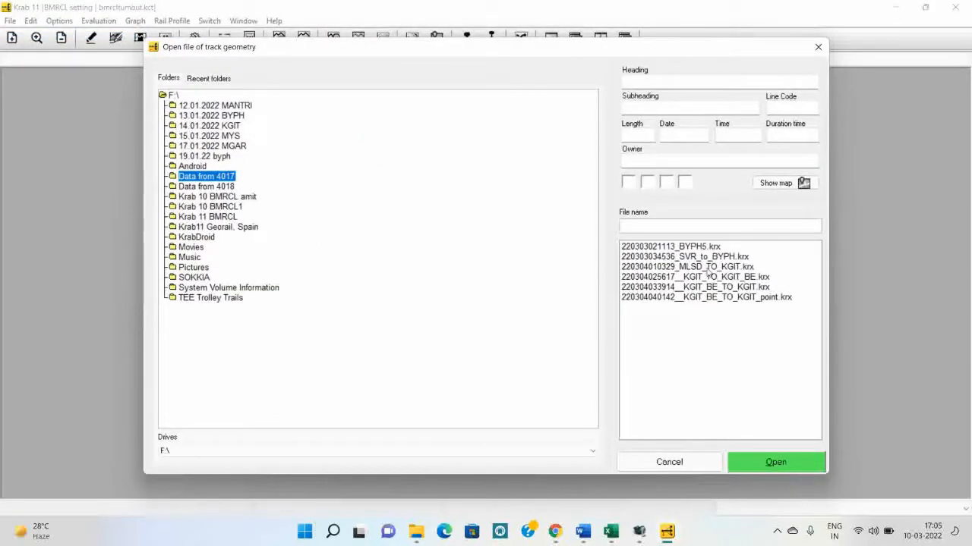
pyautogui.click(708, 287)
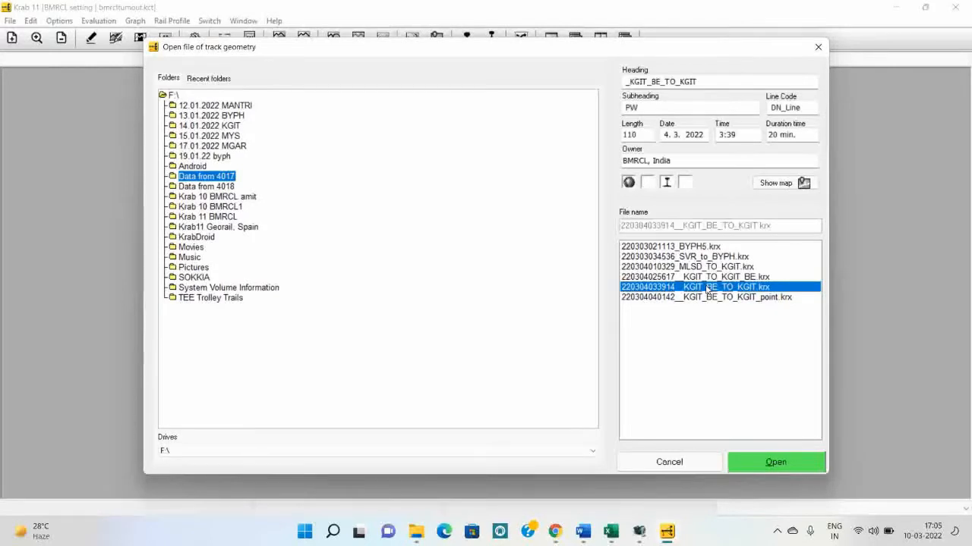
pyautogui.click(697, 277)
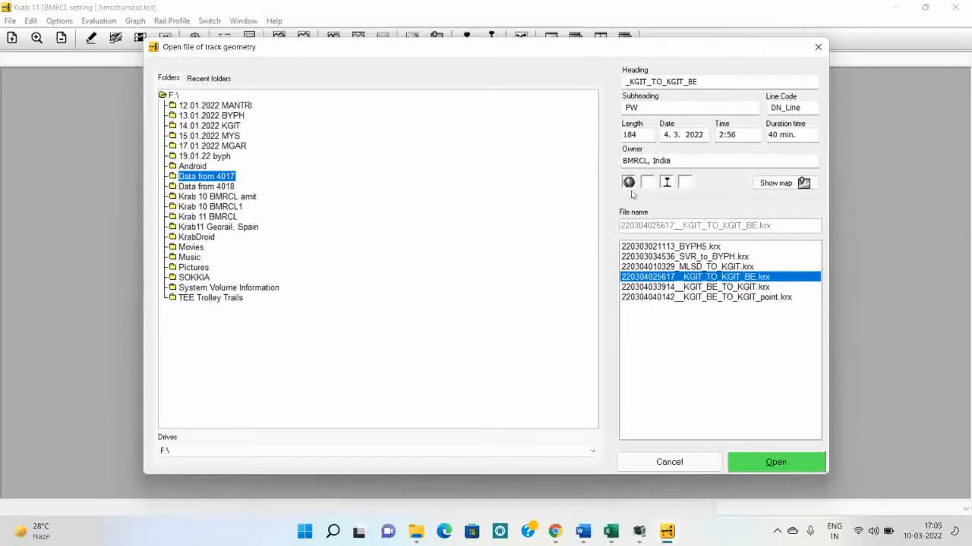
pyautogui.click(768, 463)
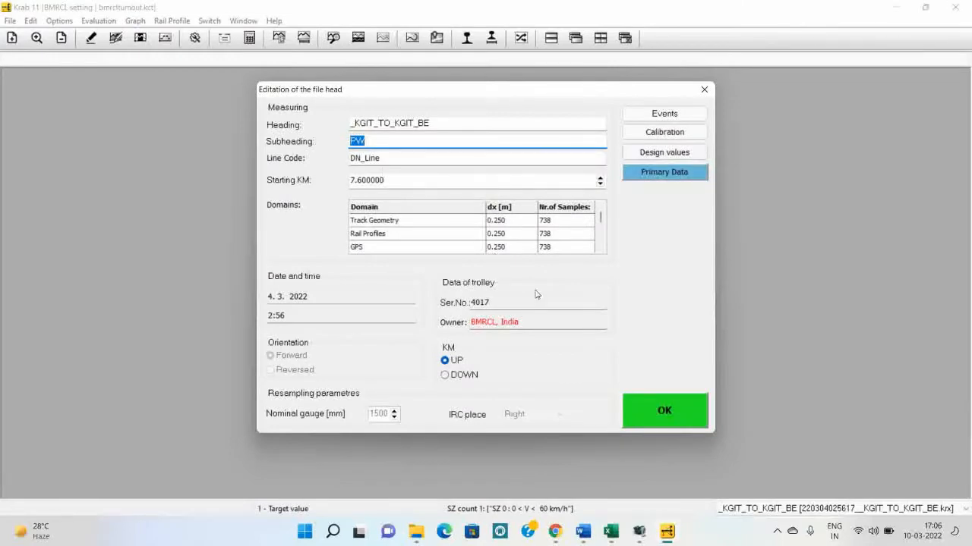
# Step: Accept the file head data, and recalculate and show the reports for the KGIT_TO_KGIT_BE measurement
pyautogui.click(682, 418)
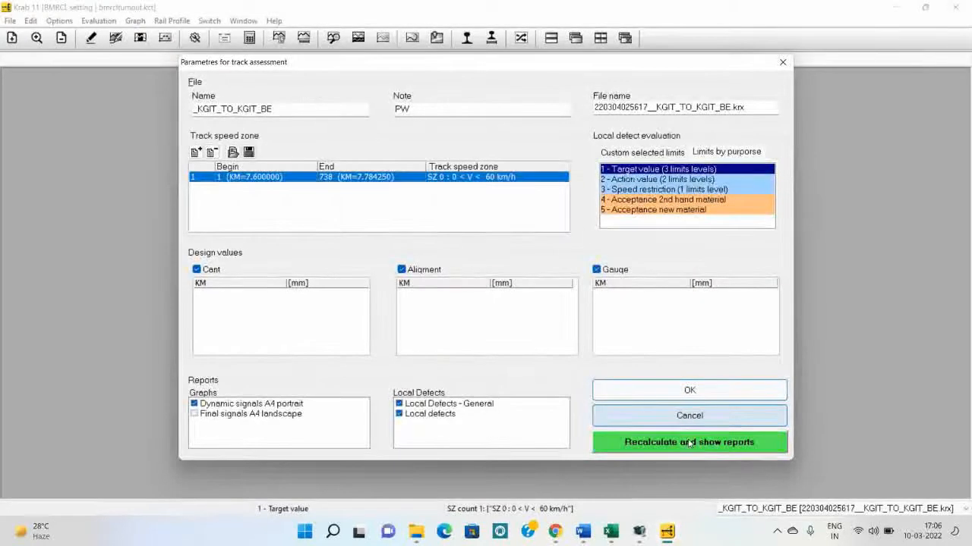
pyautogui.click(692, 446)
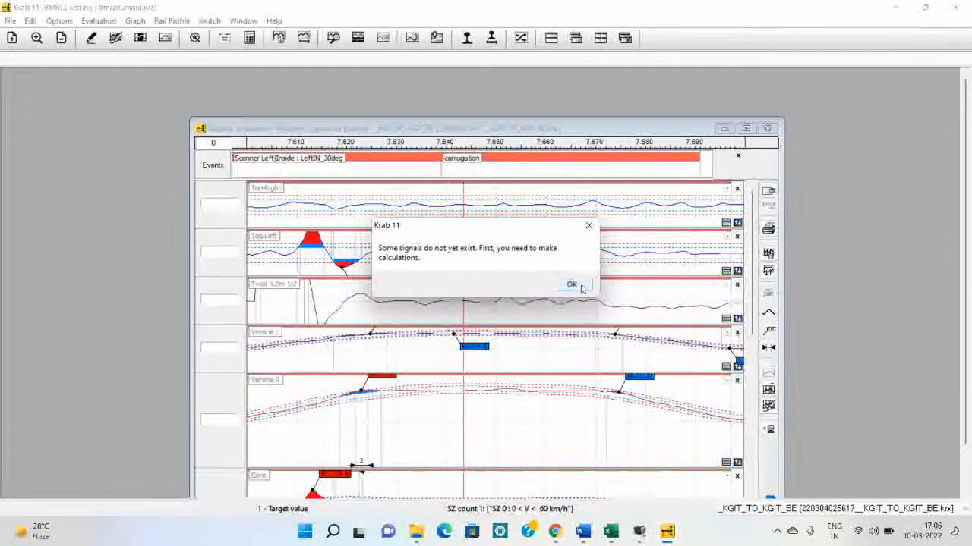
pyautogui.click(569, 284)
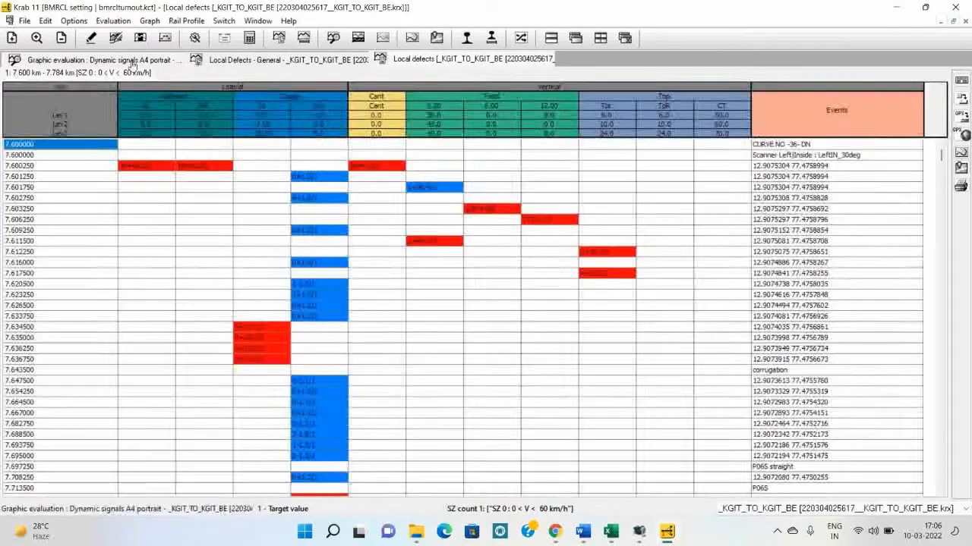
# Step: Show the Dynamic signals A4 portrait graph with its horizontal display range increased to 200
pyautogui.click(91, 60)
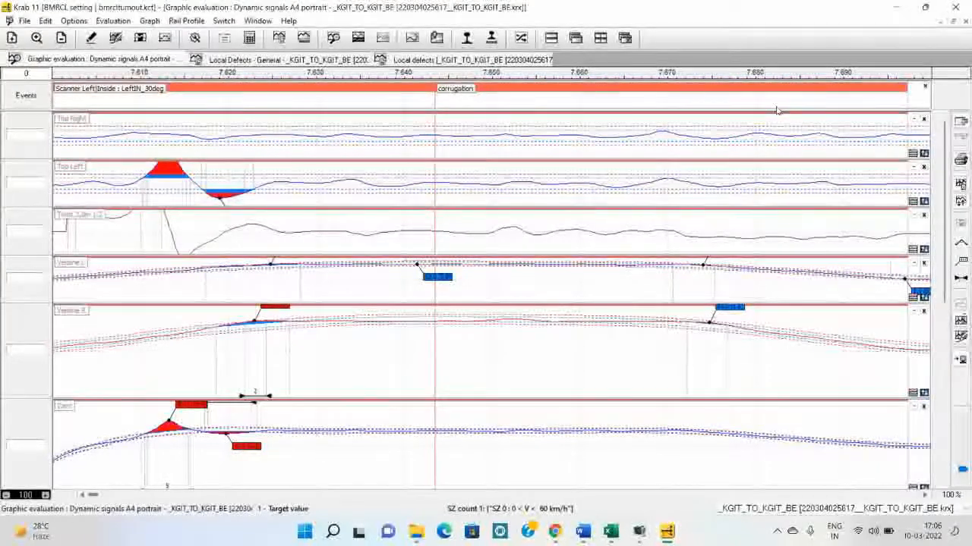
pyautogui.click(46, 495)
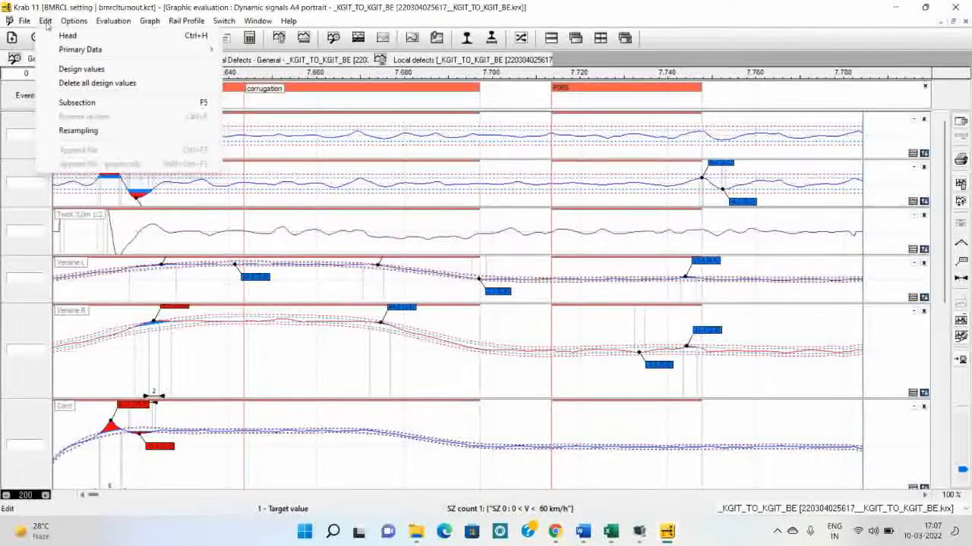
# Step: Check the start and end kilometres in the subsection parameters, leaving the section definition as it is
pyautogui.click(79, 106)
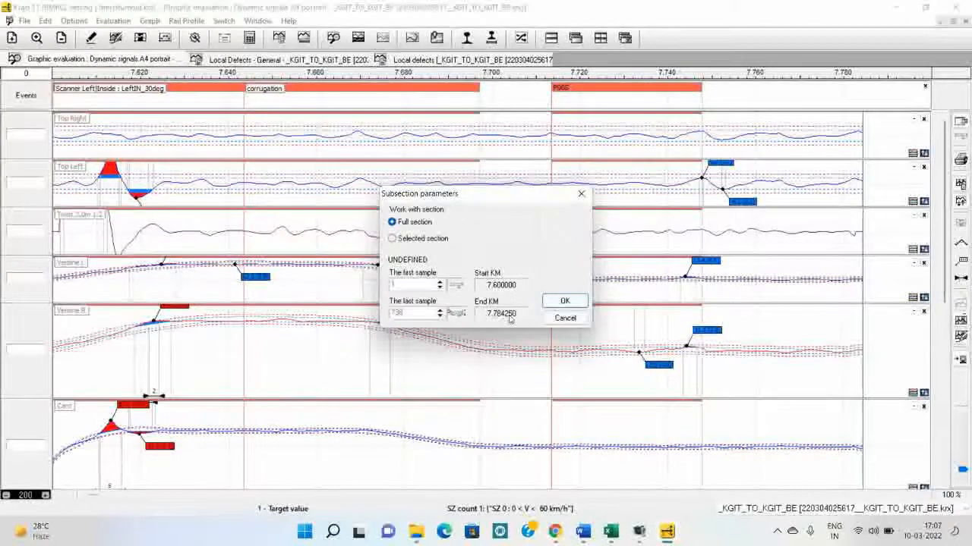
pyautogui.click(560, 319)
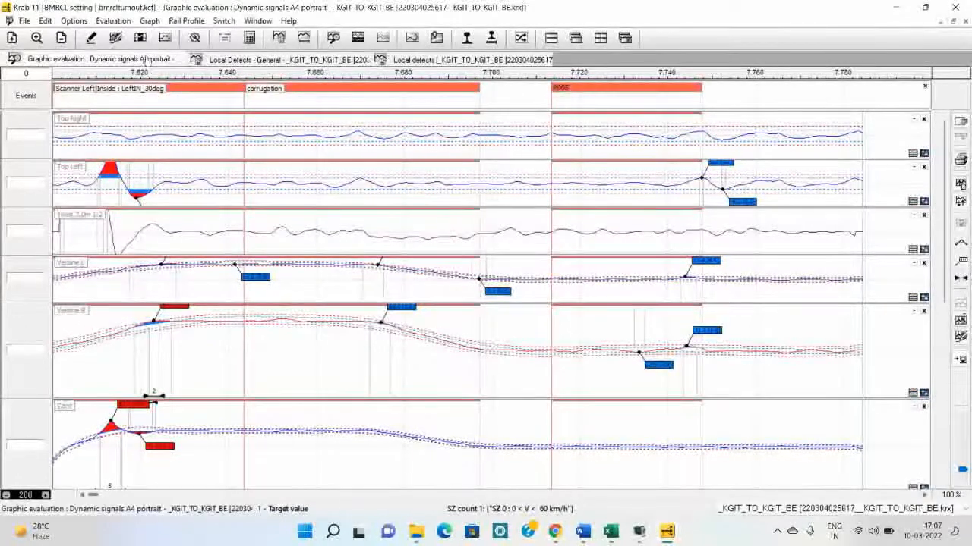
pyautogui.click(45, 21)
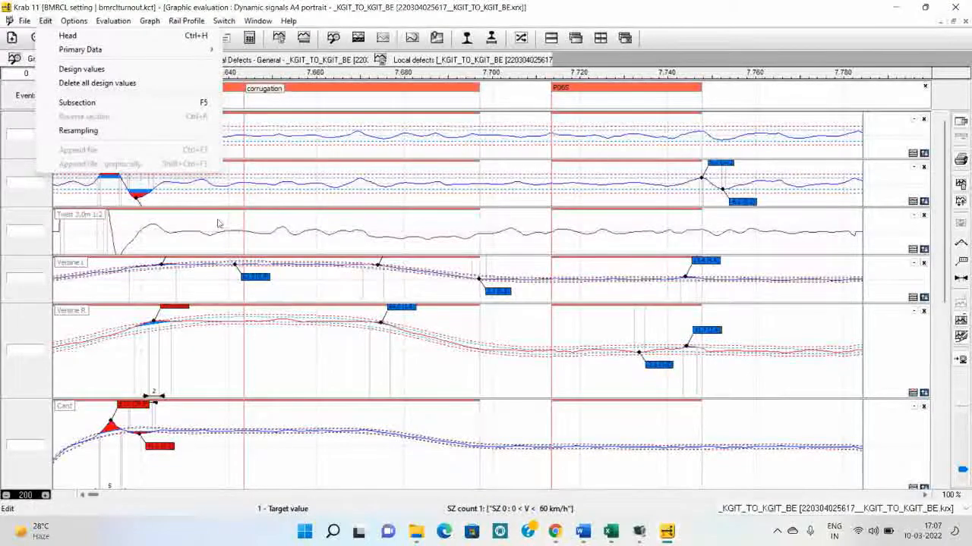
pyautogui.click(294, 225)
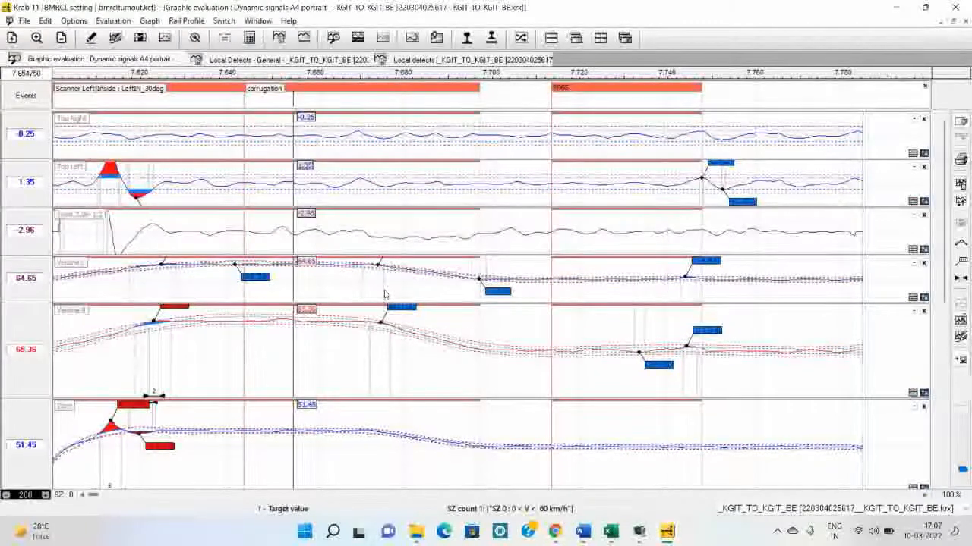
# Step: Open the rail profile view and load UIC60.refRail as its reference profile
pyautogui.click(188, 21)
pyautogui.click(206, 36)
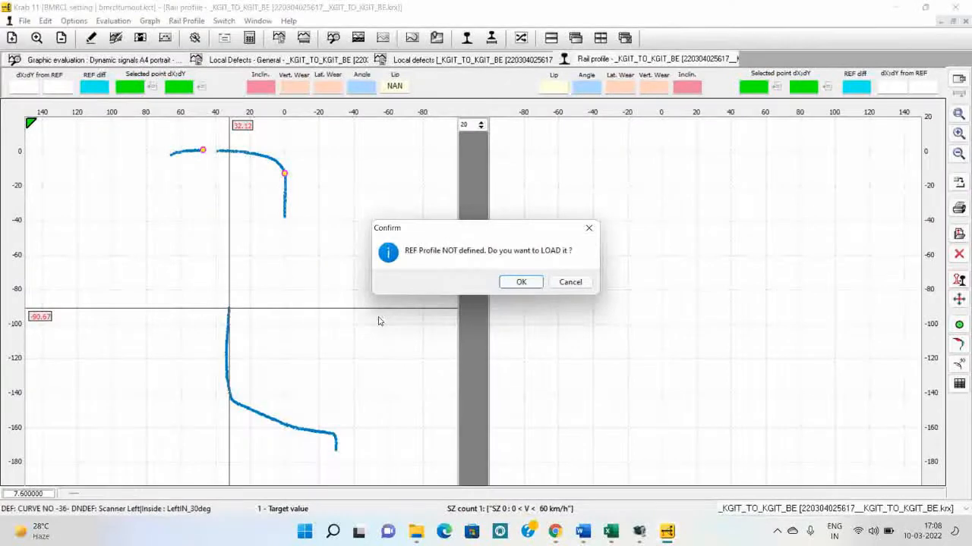
pyautogui.click(523, 283)
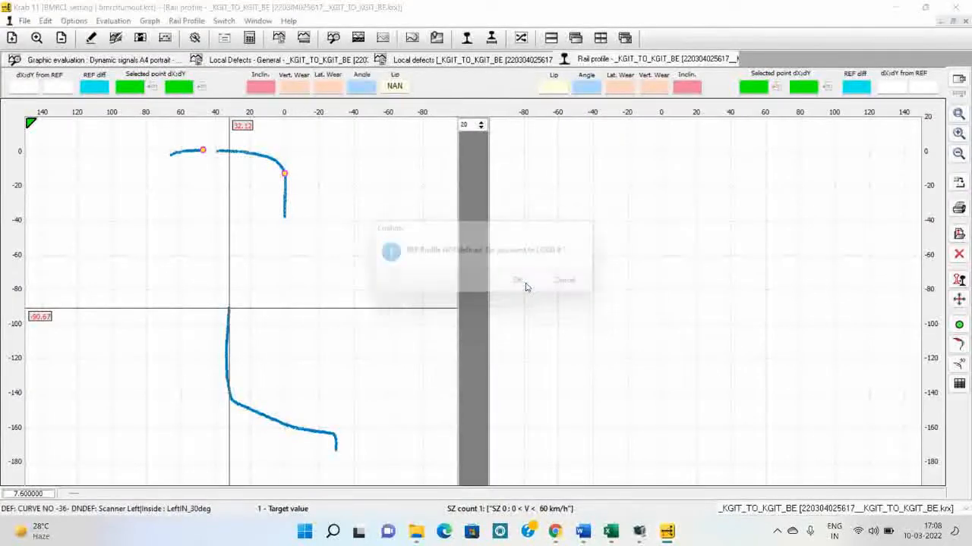
pyautogui.click(406, 239)
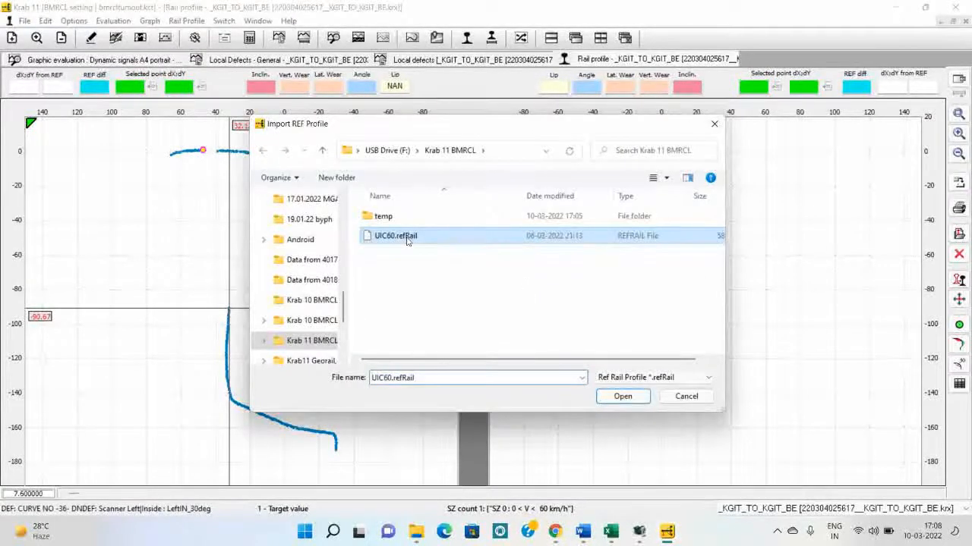
pyautogui.click(622, 397)
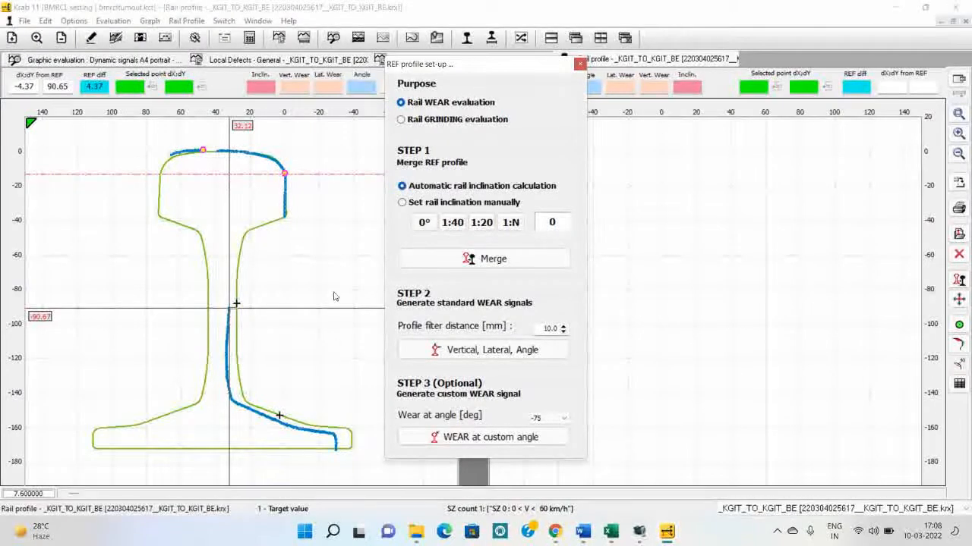
# Step: Merge the reference profile with automatic rail inclination calculation and generate the standard vertical, lateral and angle wear signals
pyautogui.click(468, 261)
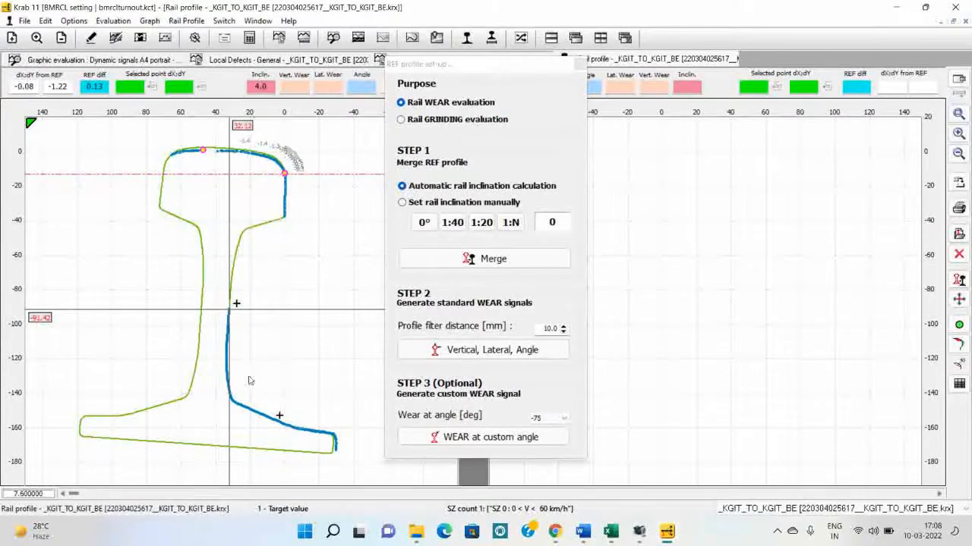
pyautogui.click(478, 353)
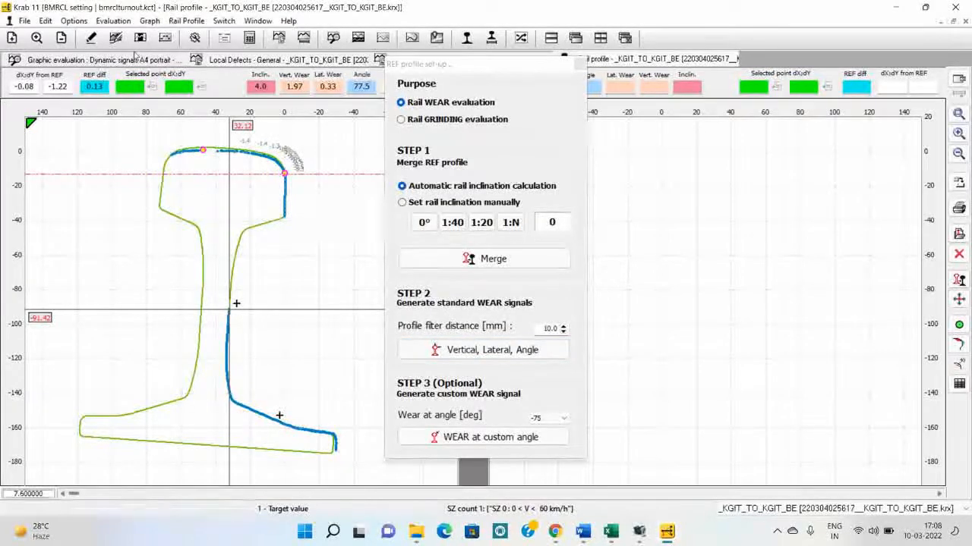
# Step: Close the Dynamic signals A4 portrait graph and open the Final signals A4 landscape graph at its rail wear signals
pyautogui.click(107, 62)
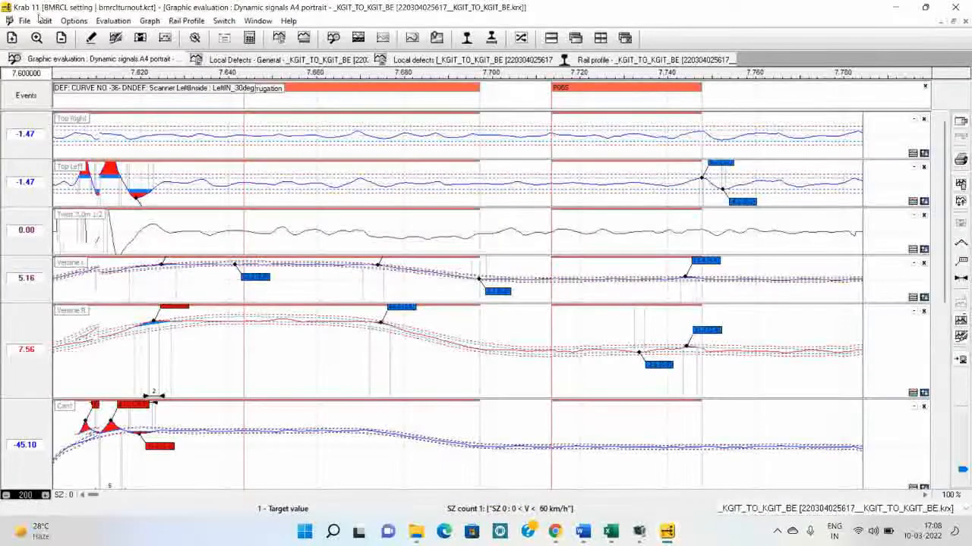
pyautogui.click(965, 22)
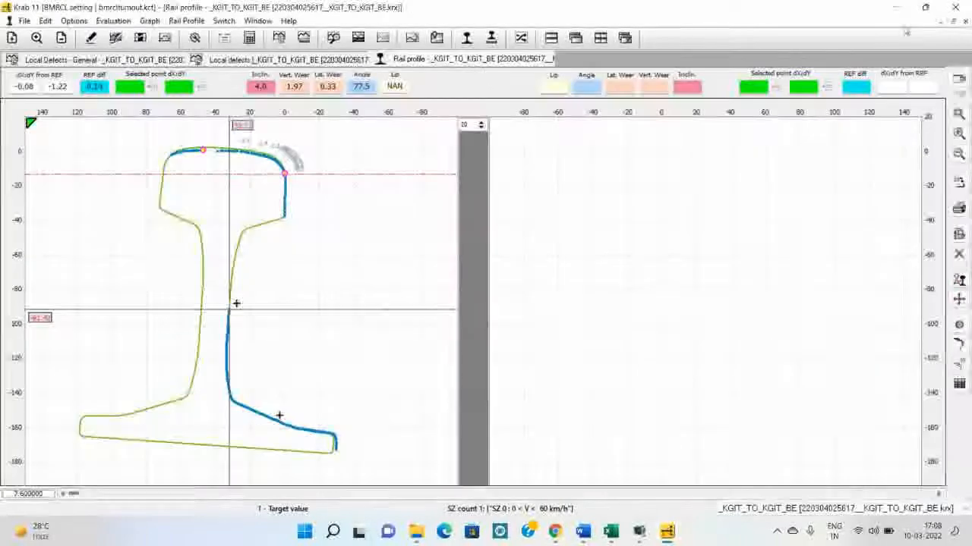
pyautogui.click(150, 21)
pyautogui.click(168, 36)
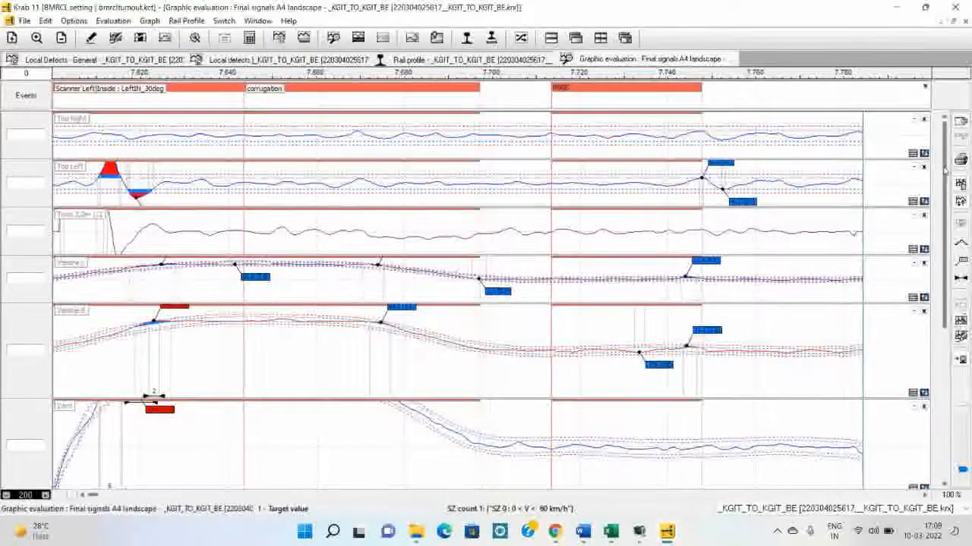
pyautogui.scroll(-5, 888, 192)
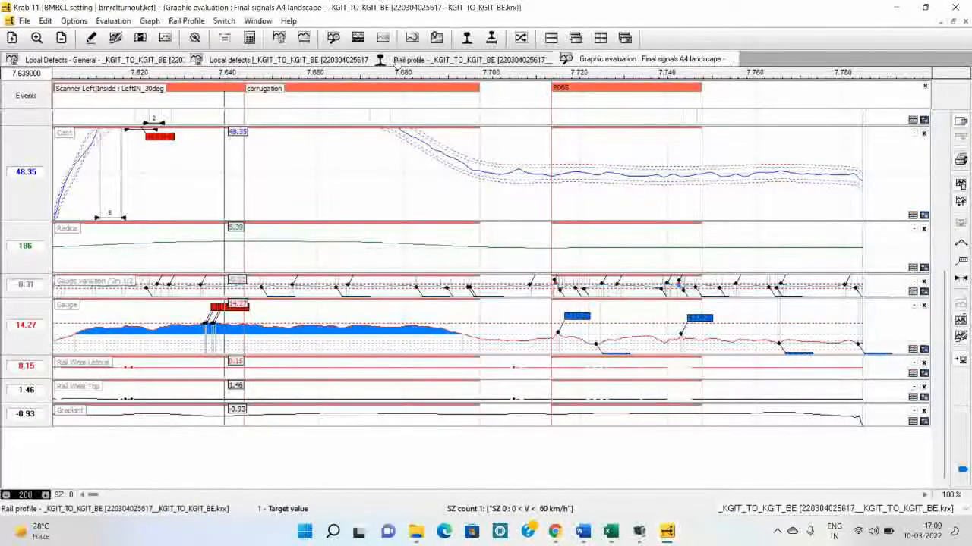
# Step: Close the Local defects and Local Defects - General reports
pyautogui.click(316, 61)
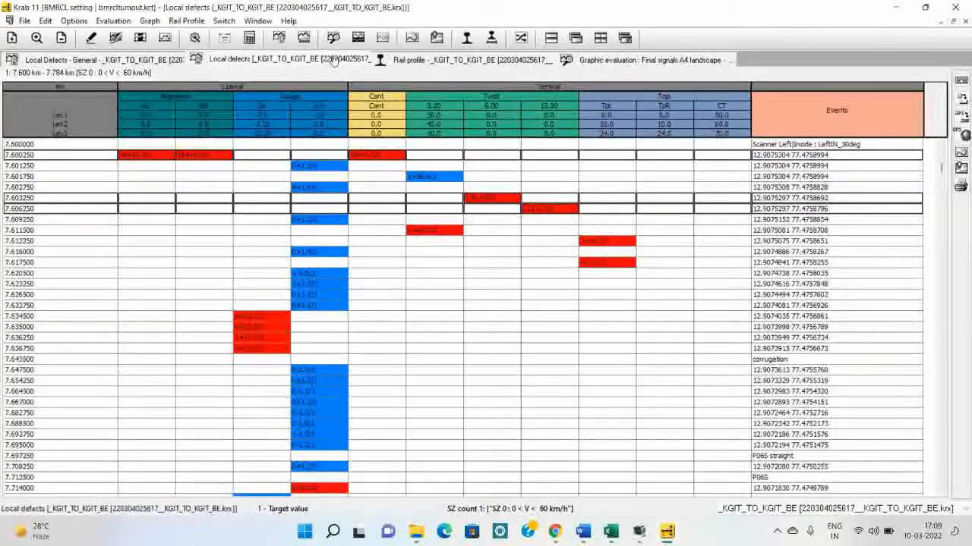
pyautogui.click(964, 24)
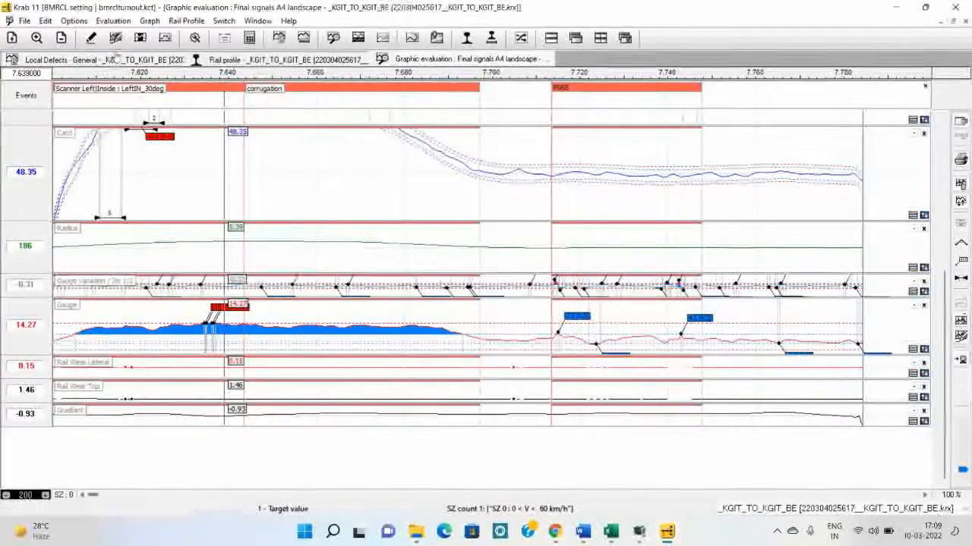
pyautogui.click(112, 61)
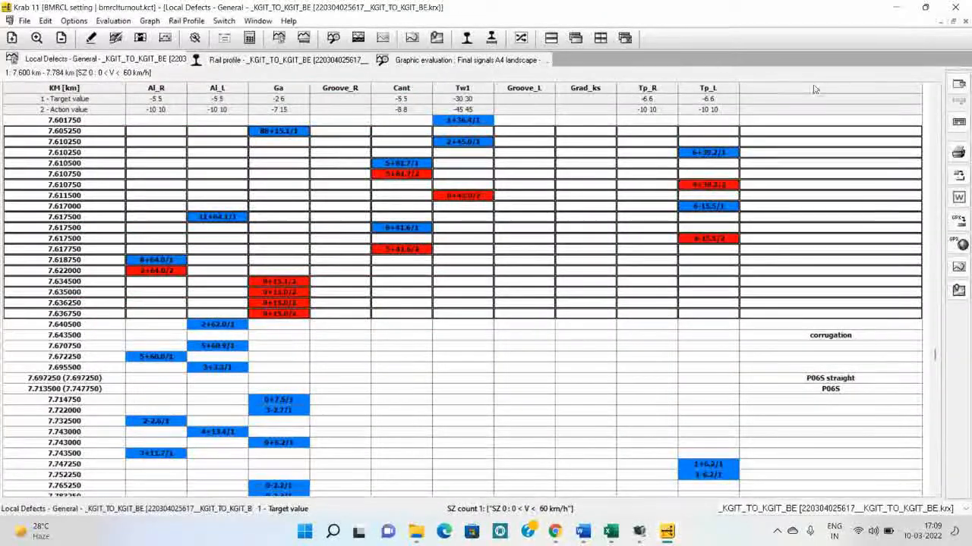
pyautogui.click(955, 20)
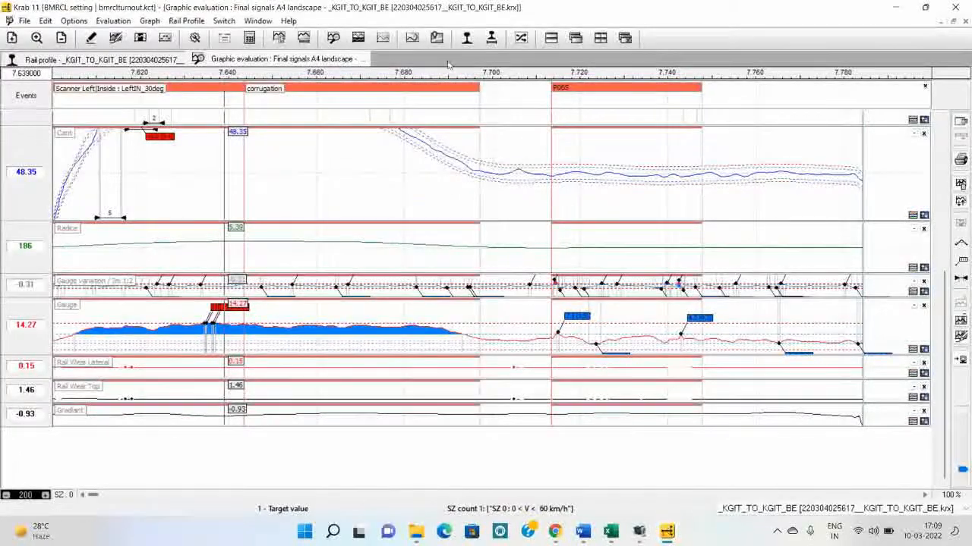
# Step: Tile the rail profile and final signals windows side by side and move the graph cursor along the rail wear signals
pyautogui.click(600, 38)
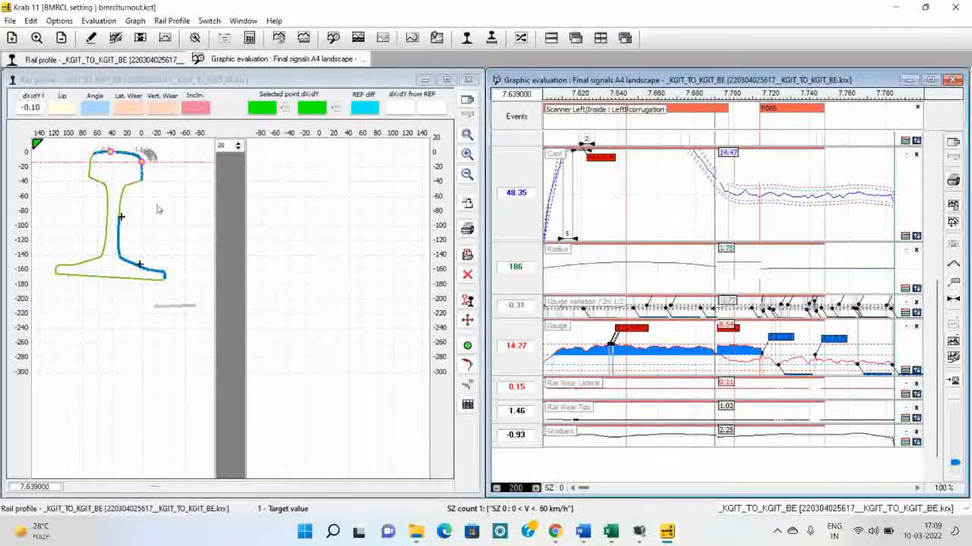
pyautogui.moveTo(626, 406); pyautogui.dragTo(733, 429)
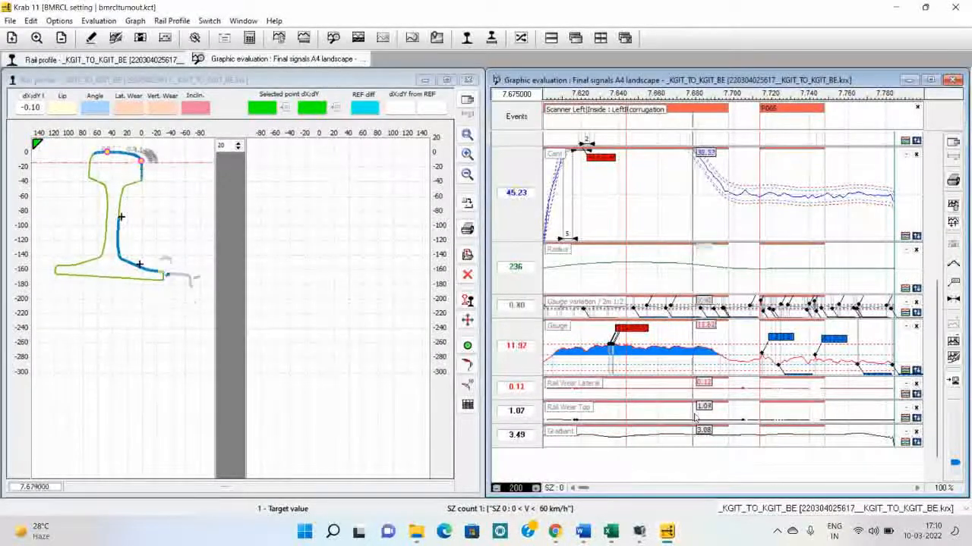
# Step: Move the graph cursor between about km 7.7195 and 7.729 to compare the rail profiles in the P06S section
pyautogui.click(779, 409)
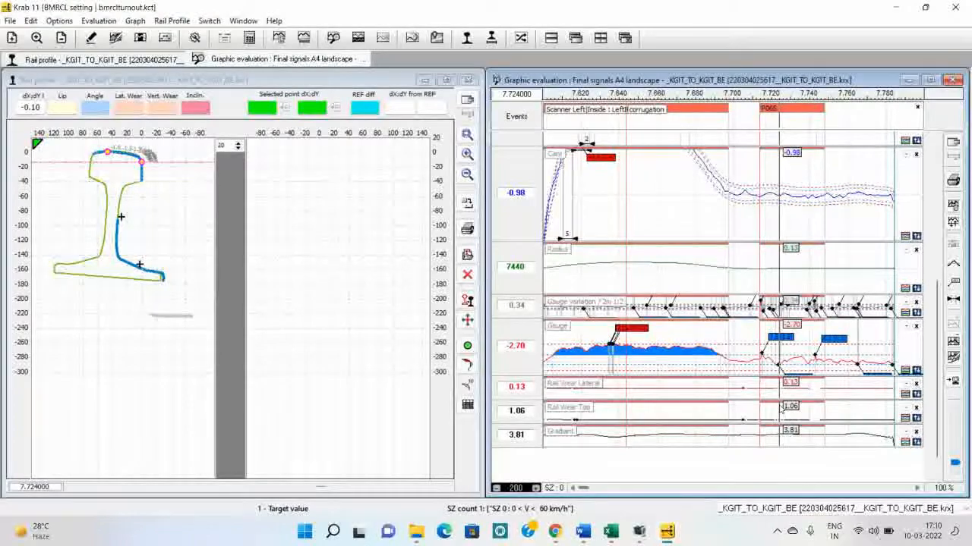
pyautogui.click(776, 412)
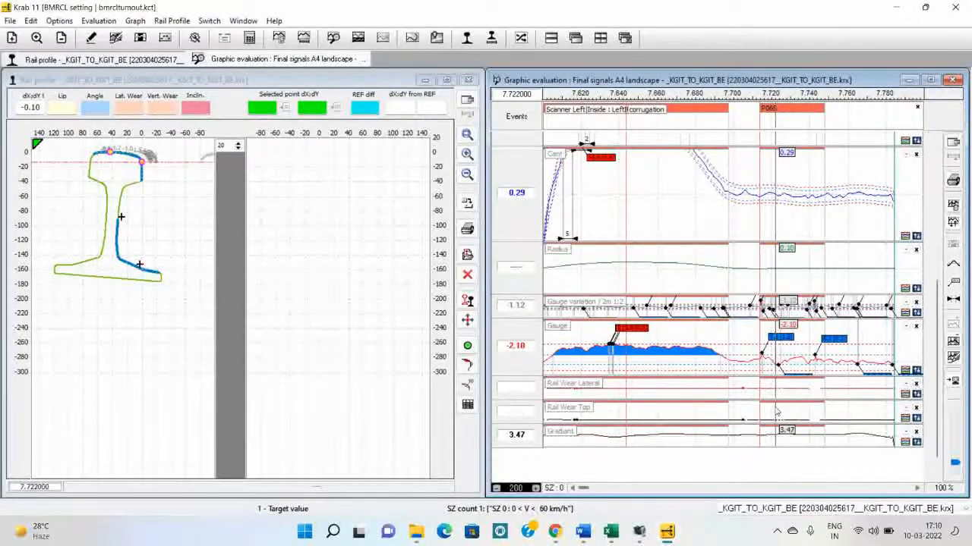
pyautogui.click(773, 413)
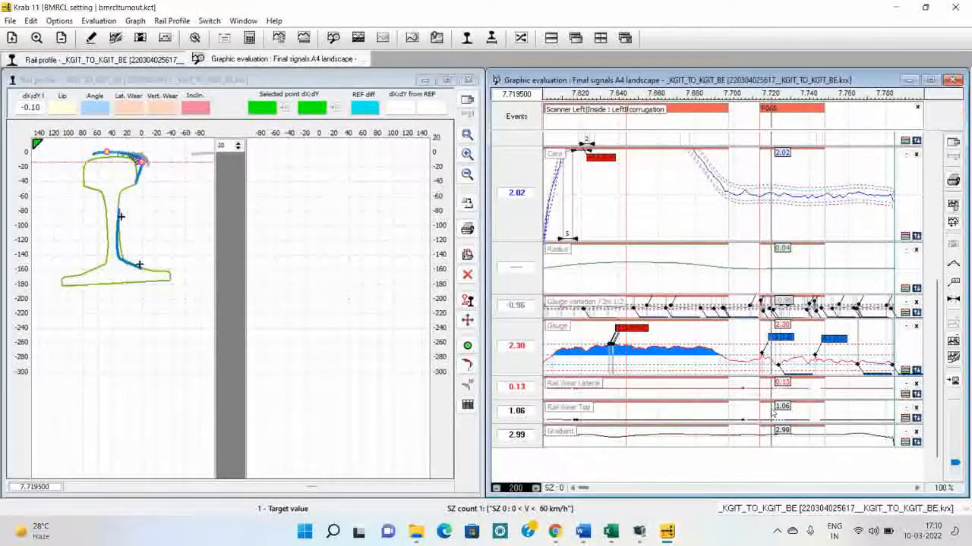
pyautogui.moveTo(784, 412)
pyautogui.mouseDown()
pyautogui.moveTo(875, 391)
pyautogui.moveTo(789, 398)
pyautogui.mouseUp()
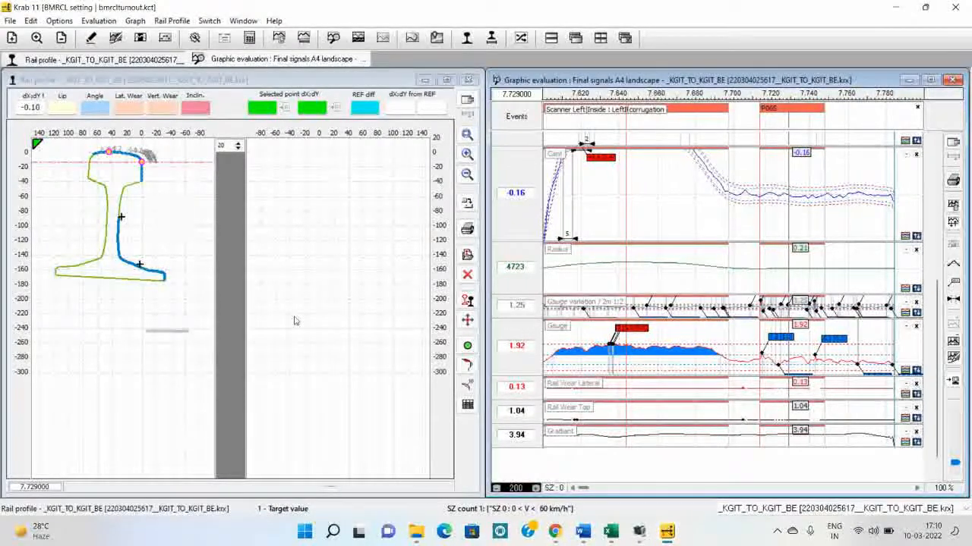
# Step: Set up a CSV export of the rail measurement quantities with Tp_L, Tw1 and Grad_ks excluded, at a 5 m export step
pyautogui.click(277, 85)
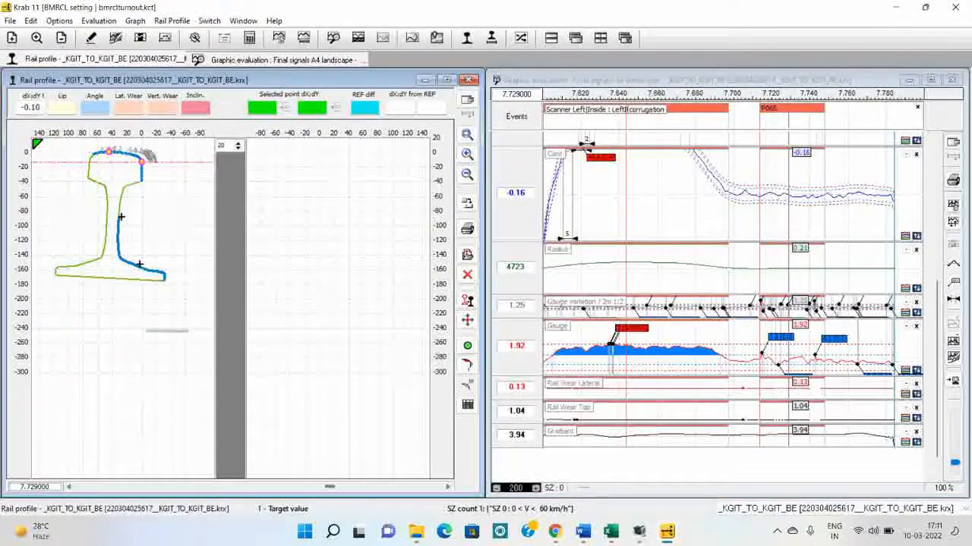
pyautogui.click(10, 22)
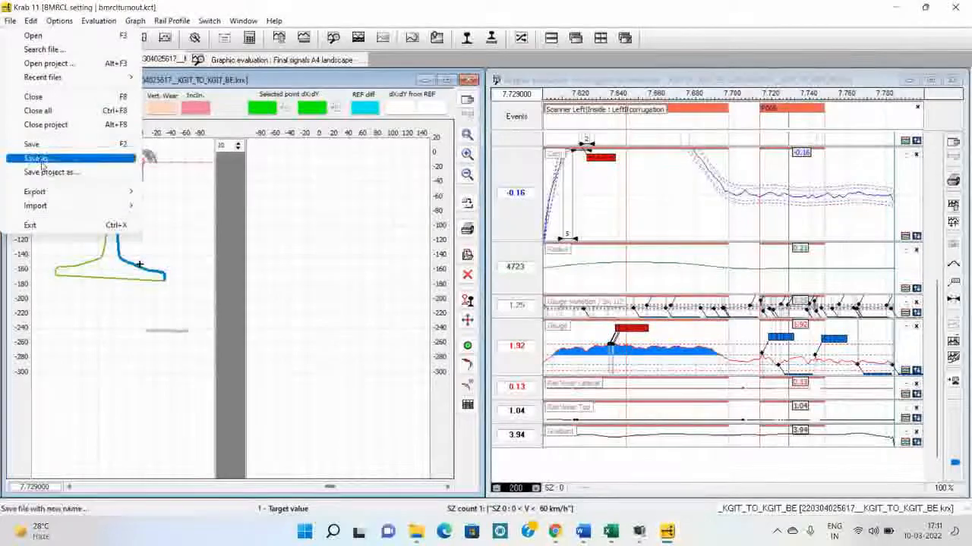
pyautogui.moveTo(47, 196)
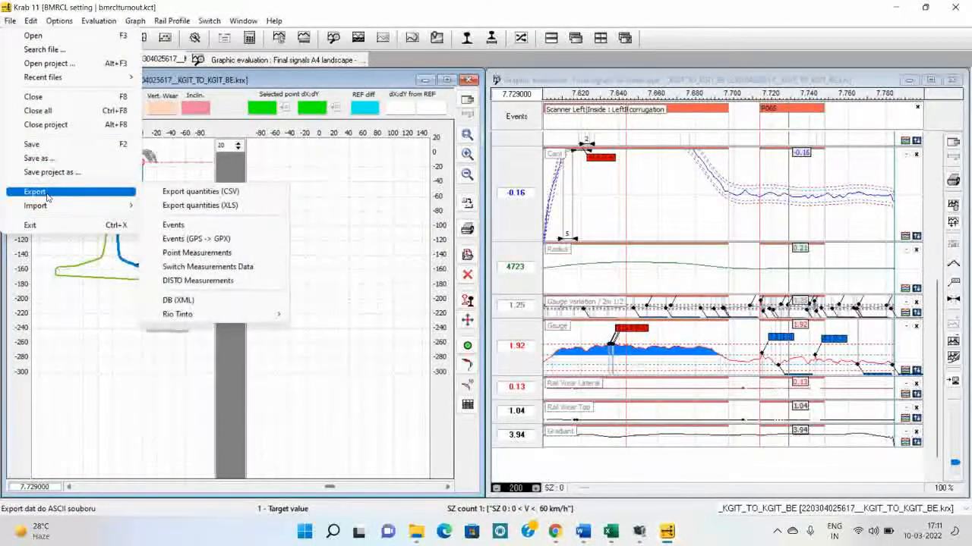
pyautogui.click(175, 195)
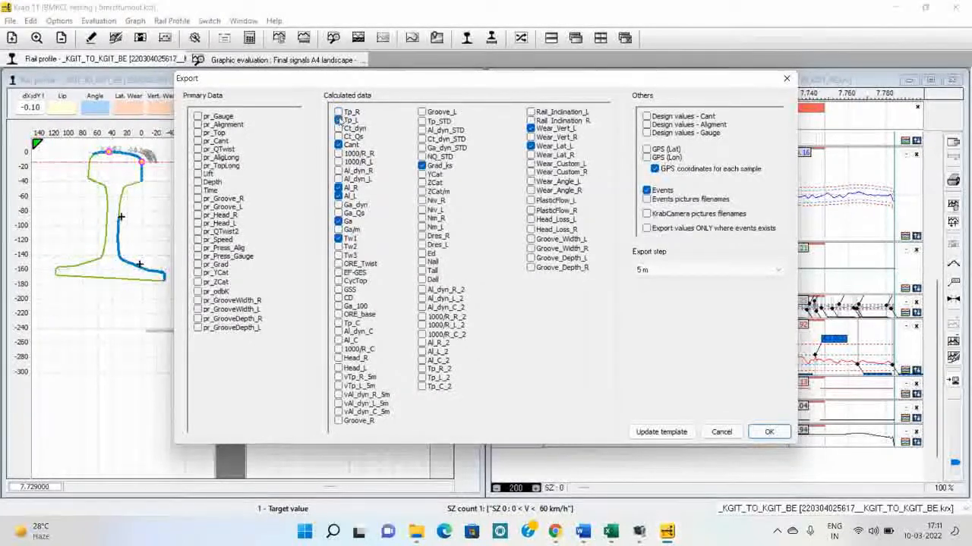
pyautogui.click(338, 121)
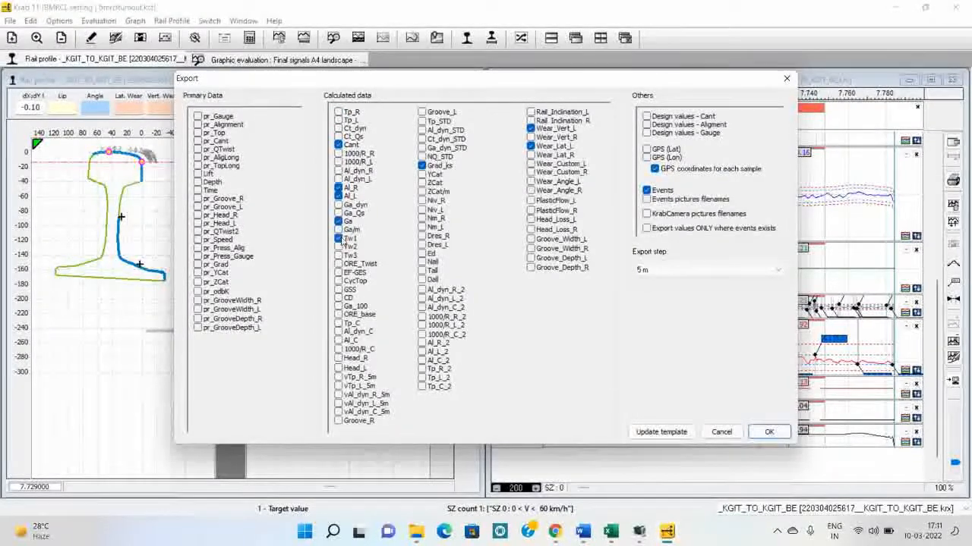
pyautogui.click(422, 166)
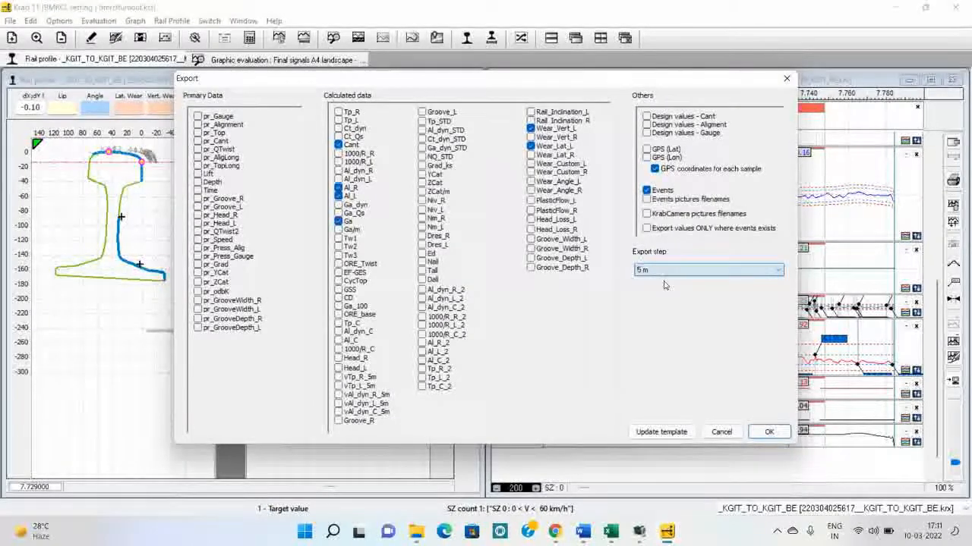
pyautogui.click(767, 432)
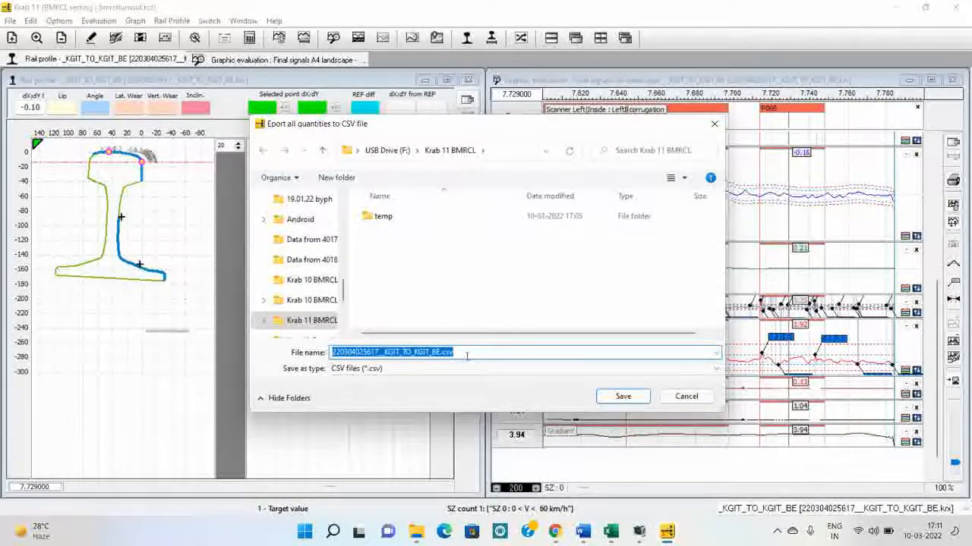
# Step: Save the exported quantities to the Desktop as a CSV file named "Data evaluation in one go"
pyautogui.scroll(5, 343, 293)
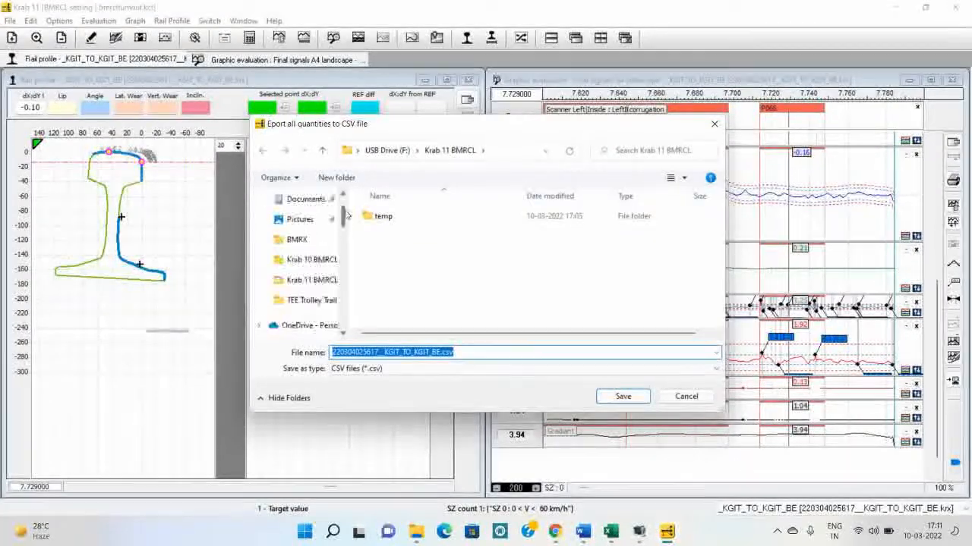
pyautogui.click(299, 225)
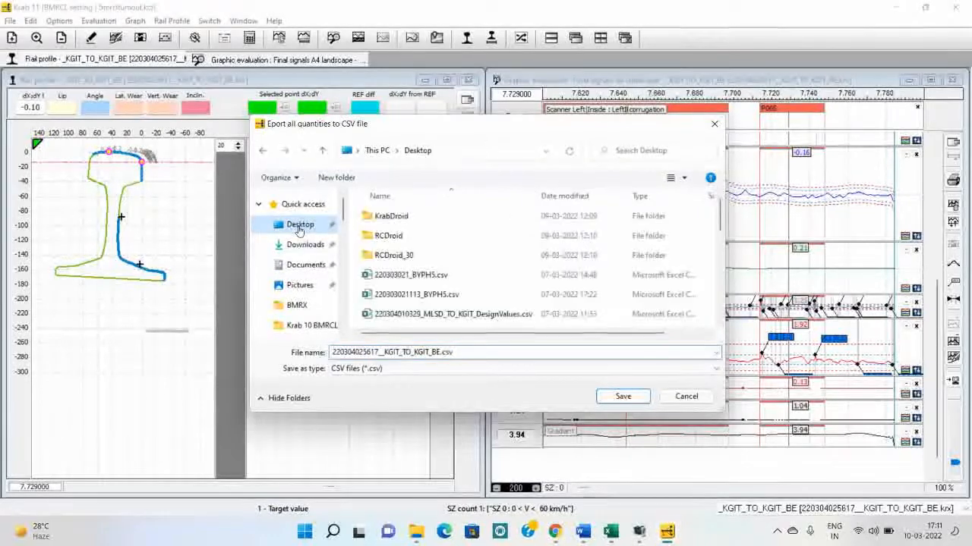
pyautogui.doubleClick(477, 352)
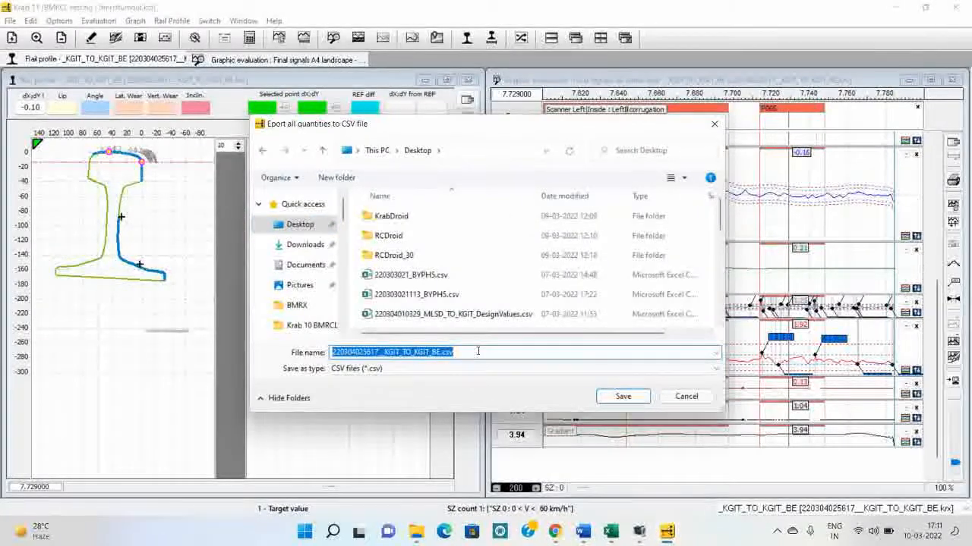
pyautogui.write('Data evaluation in one')
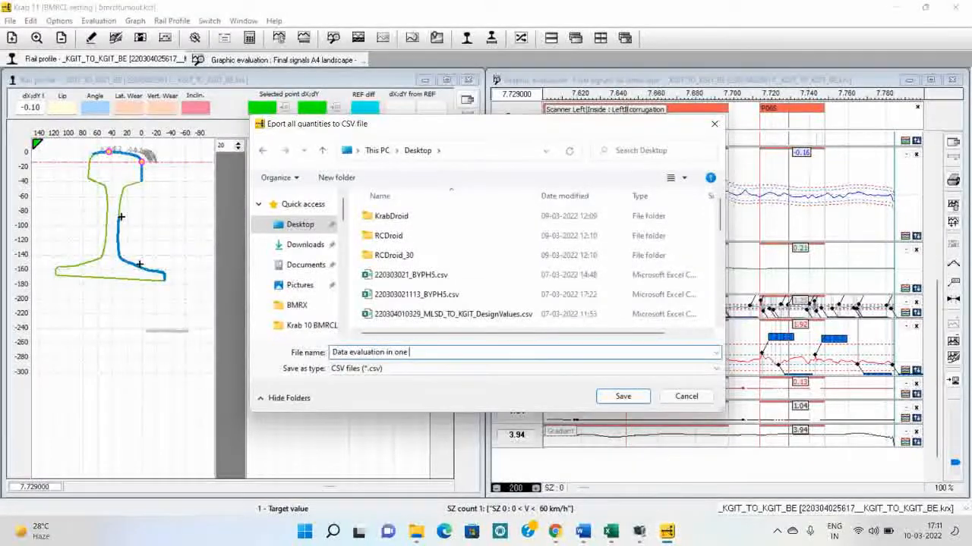
pyautogui.press('Return')
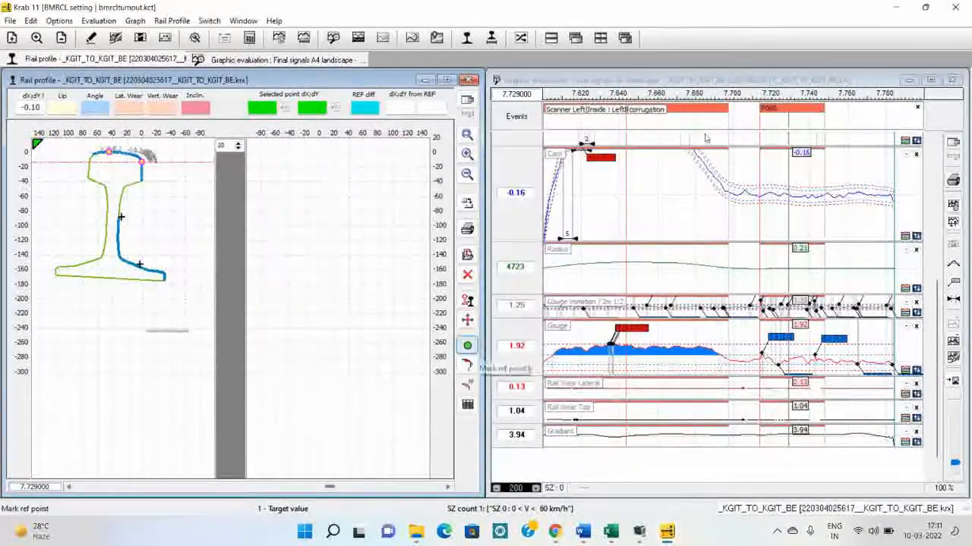
# Step: Open the exported "Data evaluation in one go" file from the desktop in Excel and review its event, cant, gauge and wear columns
pyautogui.click(897, 14)
pyautogui.click(957, 6)
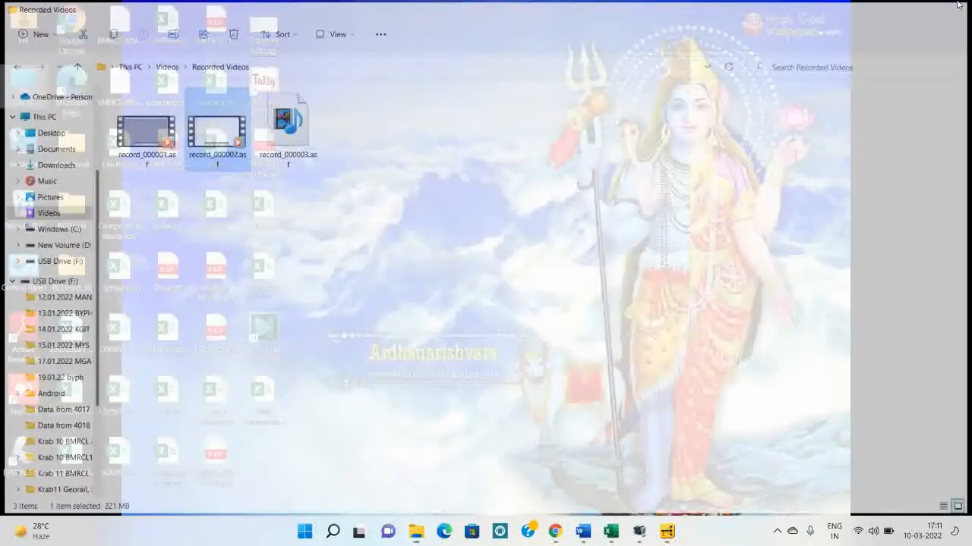
pyautogui.doubleClick(263, 407)
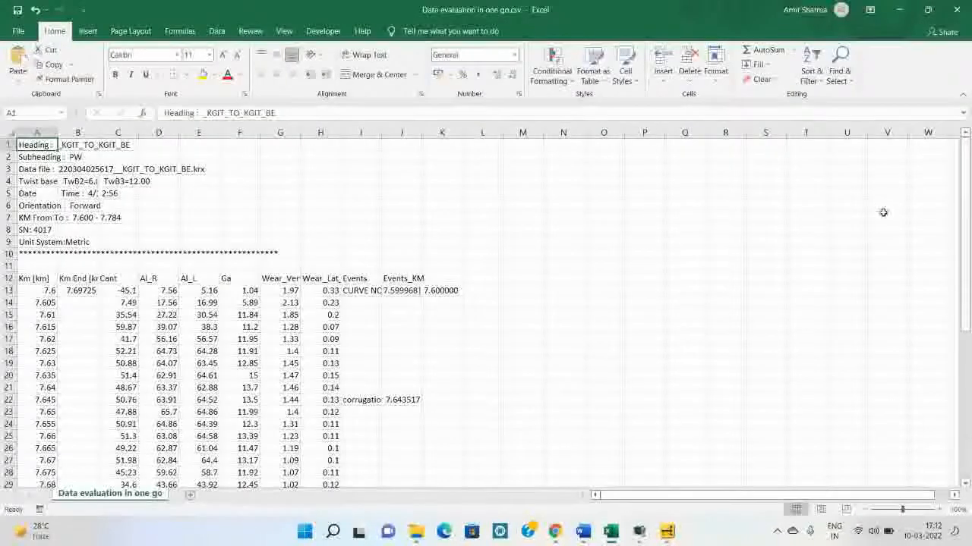
pyautogui.moveTo(968, 172); pyautogui.dragTo(969, 241)
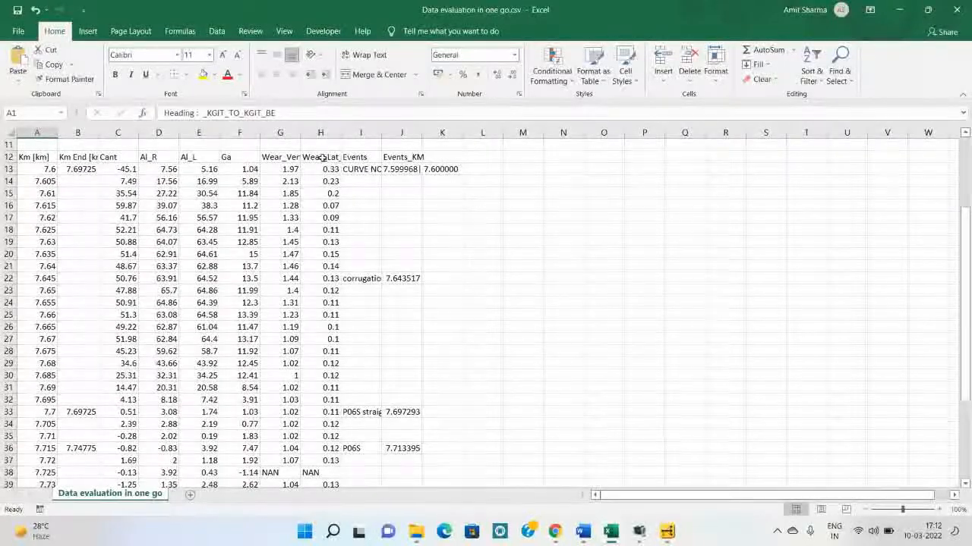
pyautogui.moveTo(362, 169); pyautogui.dragTo(361, 448)
pyautogui.scroll(-4, 362, 394)
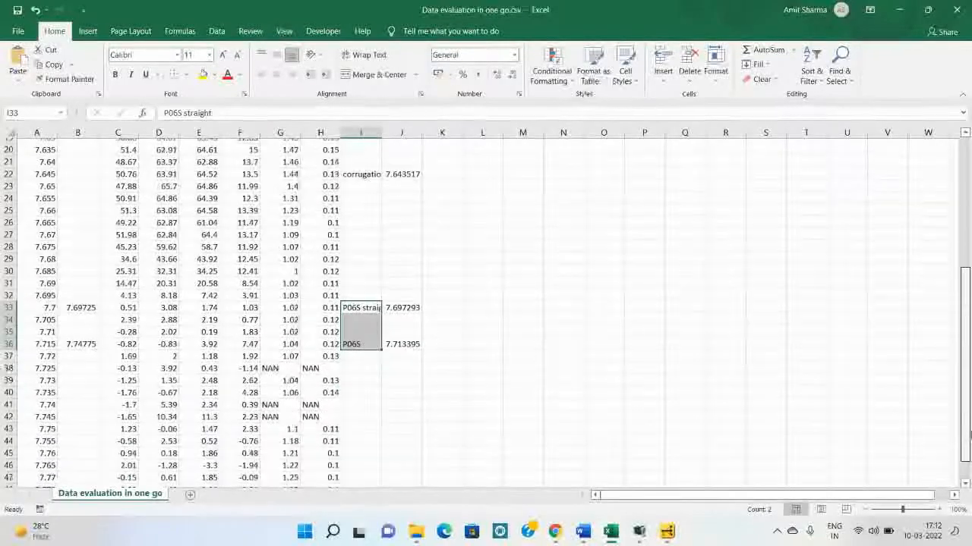
pyautogui.moveTo(363, 342); pyautogui.dragTo(94, 458)
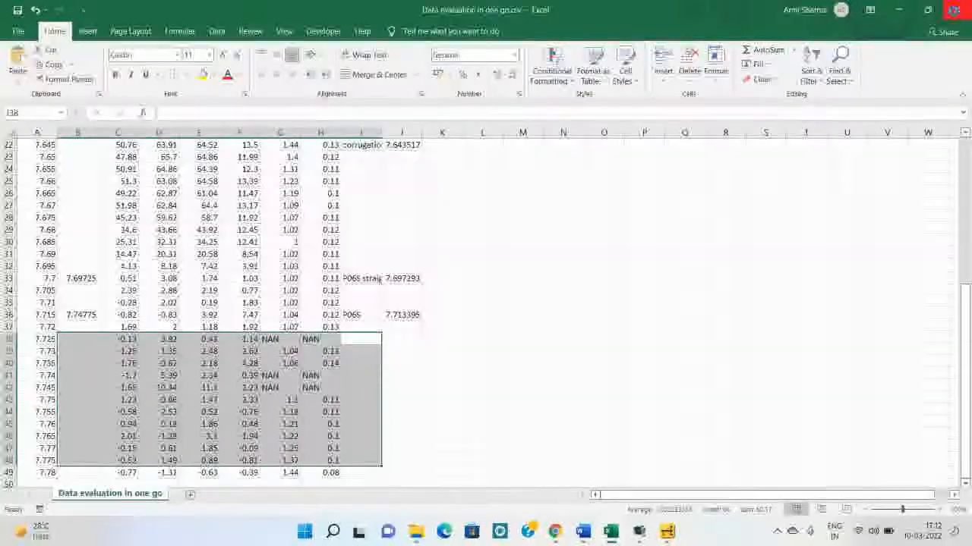
# Step: Close both Excel workbooks, discarding the changes to Data.csv
pyautogui.click(956, 14)
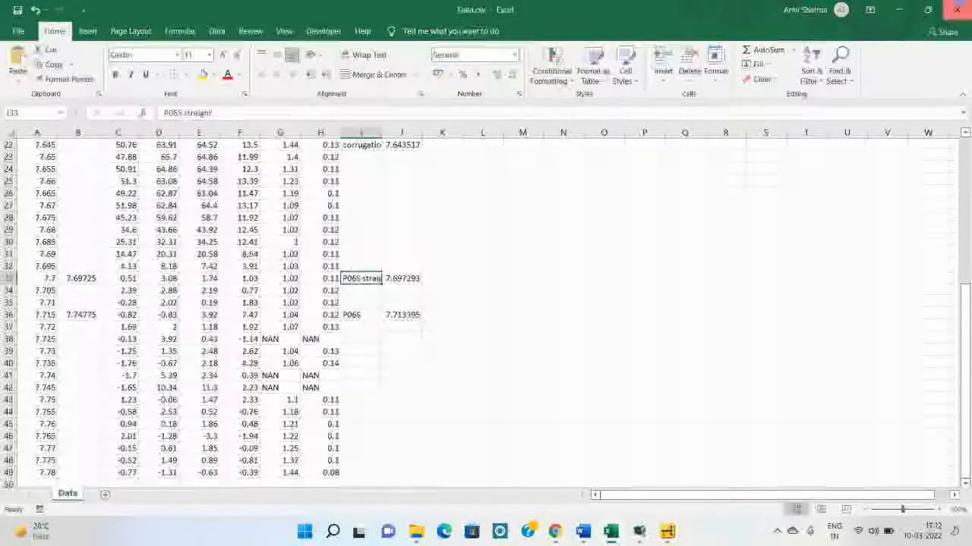
pyautogui.click(957, 9)
pyautogui.click(496, 291)
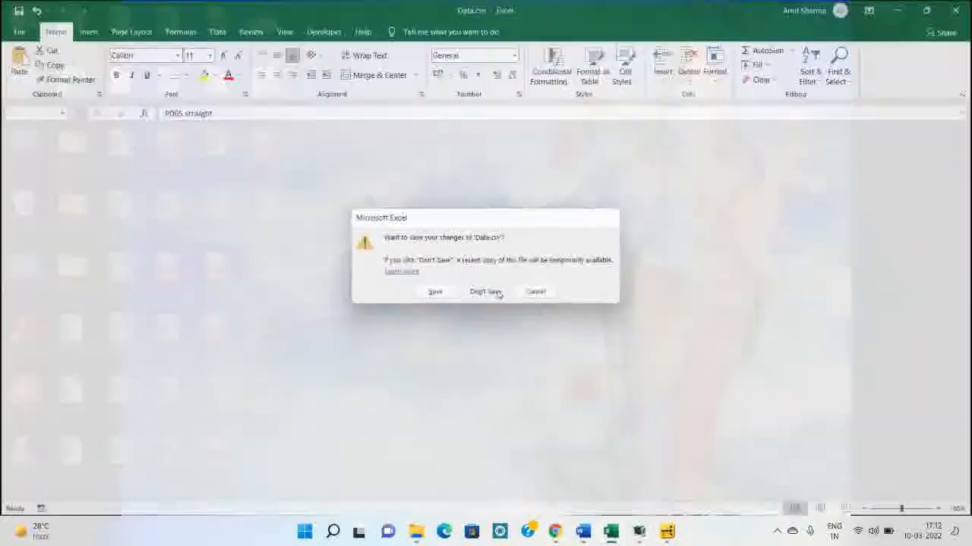
# Step: Switch back to Krab 11 and evaluate the Automatic Switch Inspection for Bangalore switch 3, Straight branch
pyautogui.moveTo(596, 531)
pyautogui.click(651, 467)
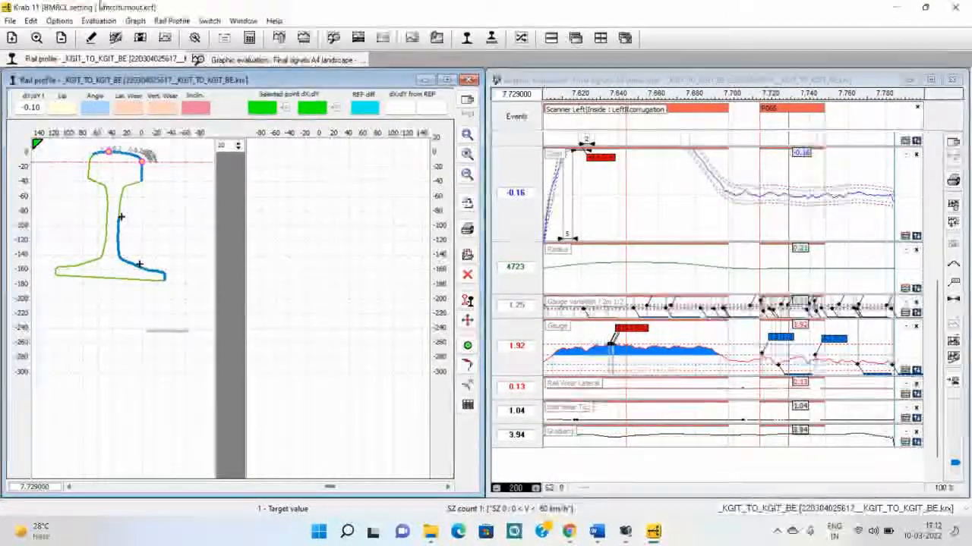
pyautogui.click(211, 21)
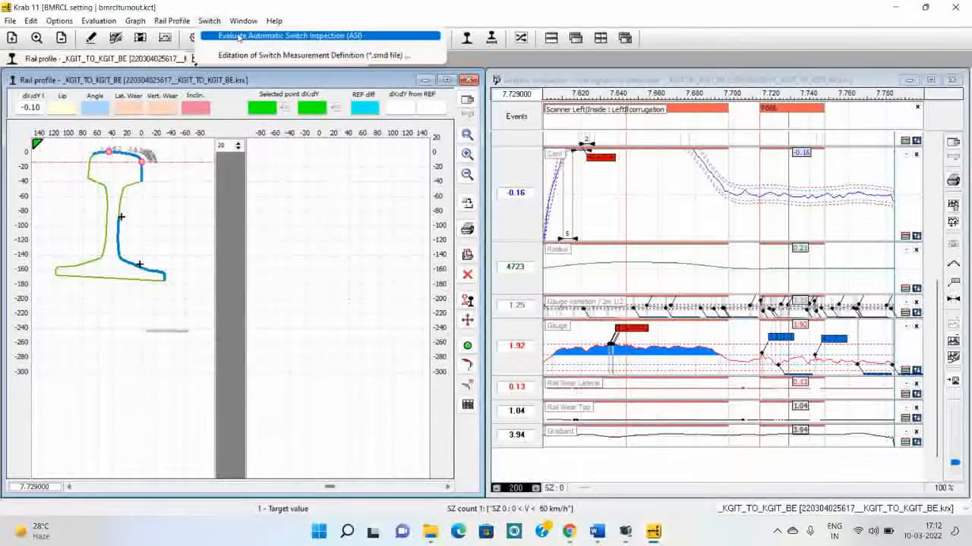
pyautogui.click(233, 37)
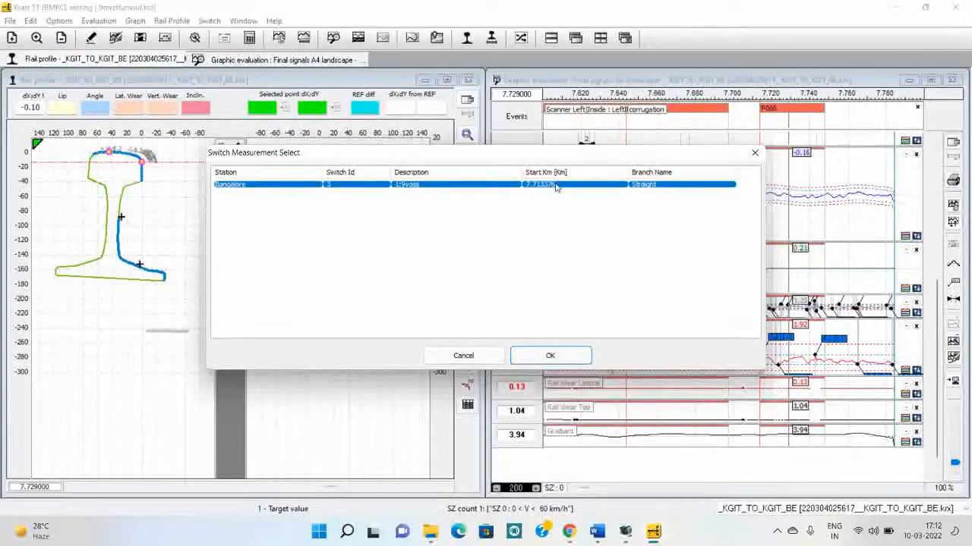
pyautogui.click(551, 356)
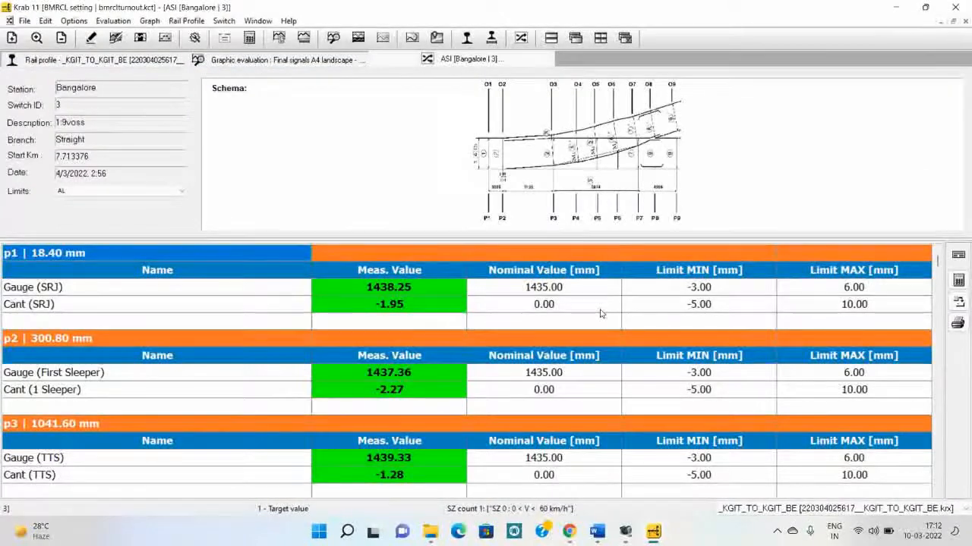
# Step: Calculate the missing versine values in the switch inspection and review the measuring points from p1 to p9 against their limits
pyautogui.moveTo(938, 265)
pyautogui.mouseDown()
pyautogui.moveTo(944, 287)
pyautogui.moveTo(938, 272)
pyautogui.mouseUp()
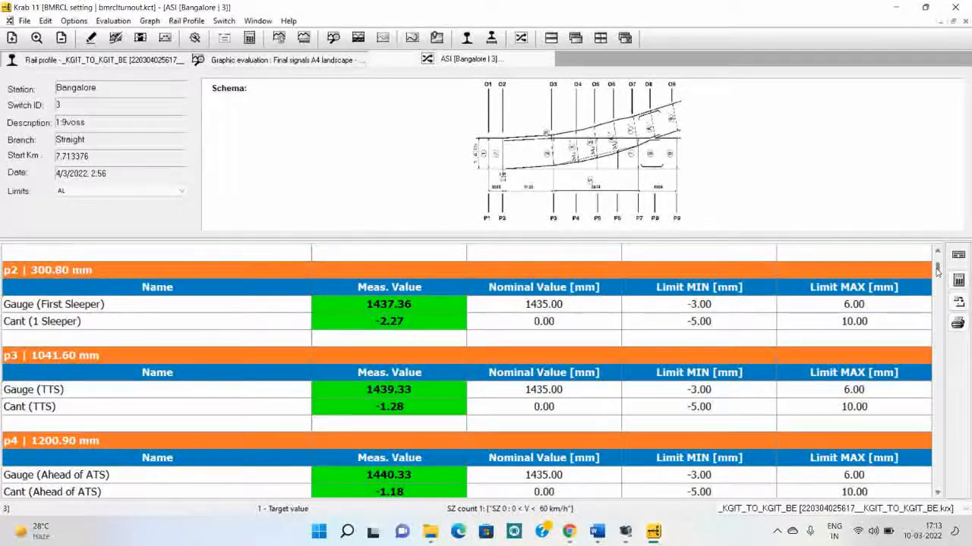
pyautogui.moveTo(938, 270); pyautogui.dragTo(938, 260)
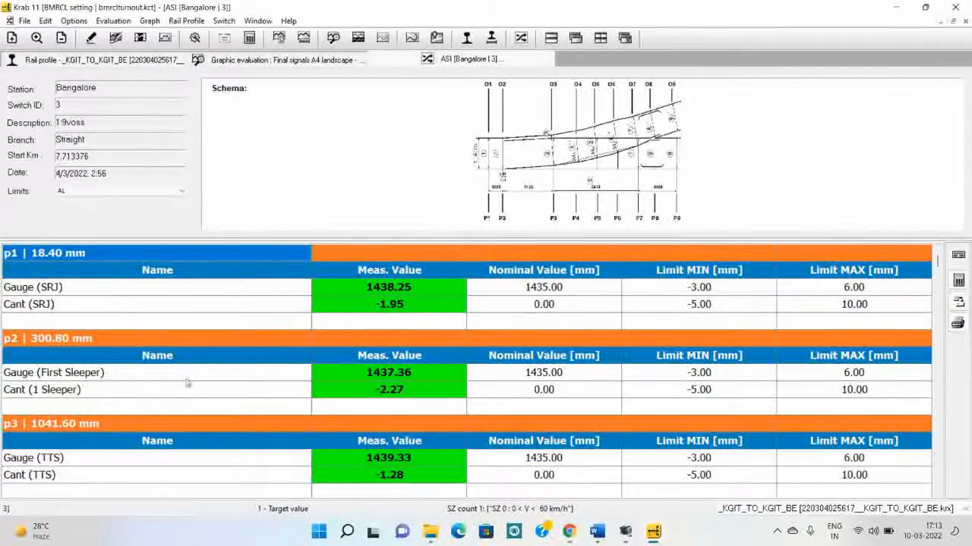
pyautogui.moveTo(936, 261); pyautogui.dragTo(951, 308)
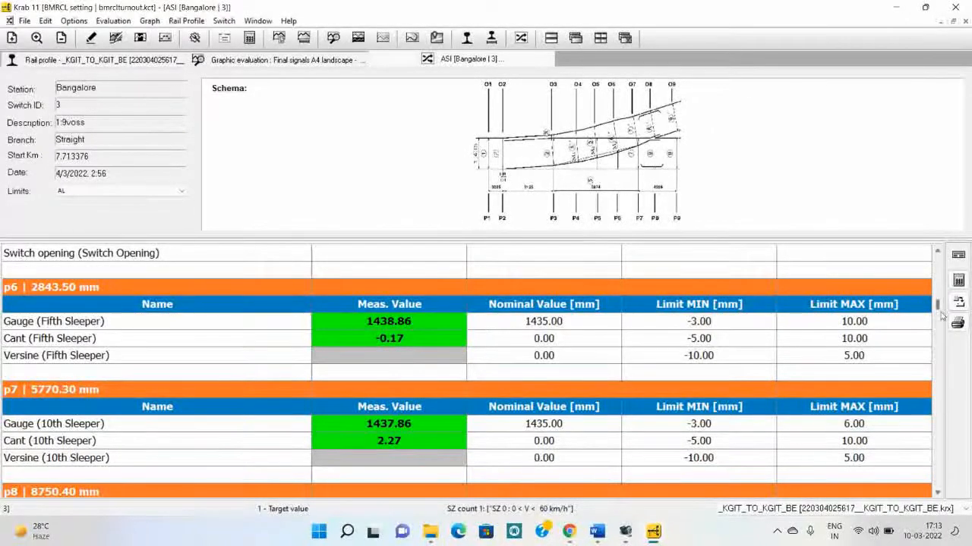
pyautogui.scroll(-3, 759, 334)
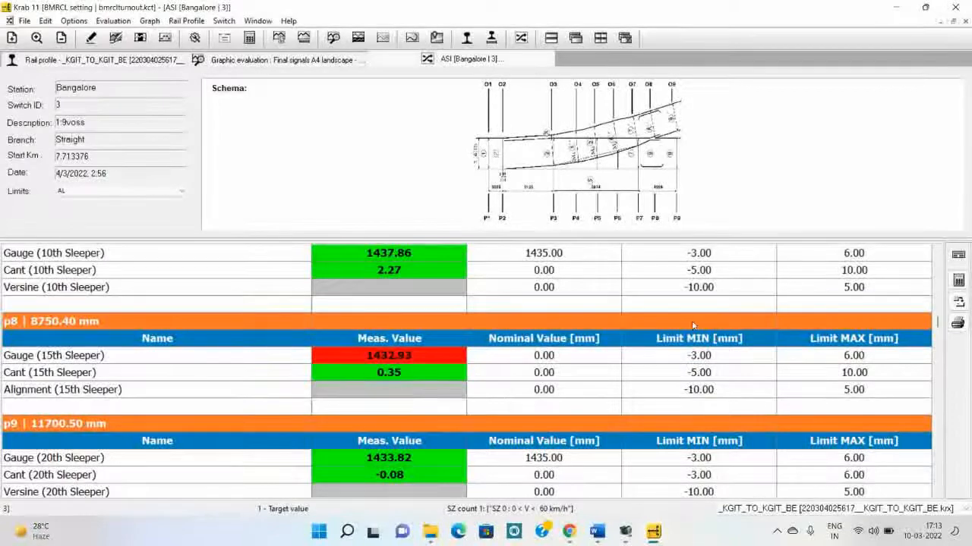
pyautogui.click(962, 289)
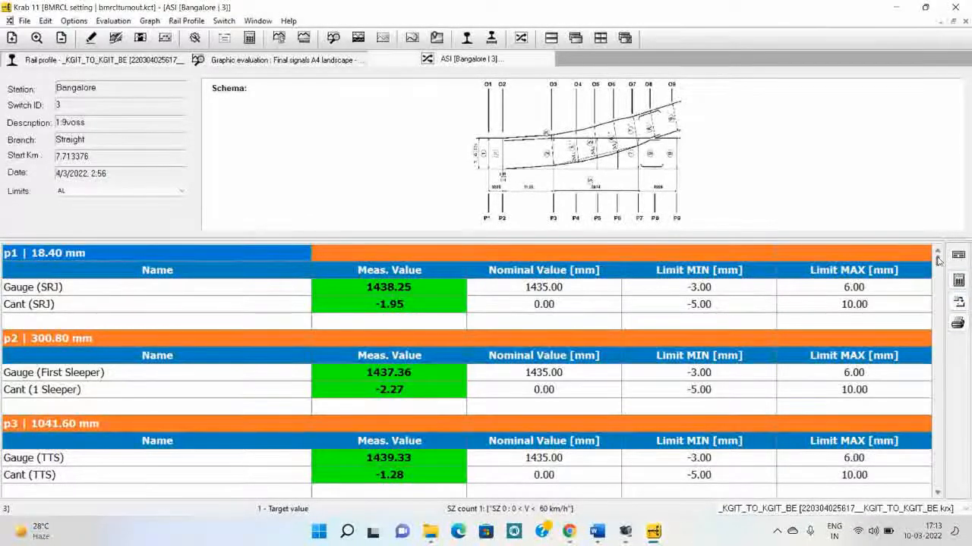
pyautogui.moveTo(938, 260); pyautogui.dragTo(958, 310)
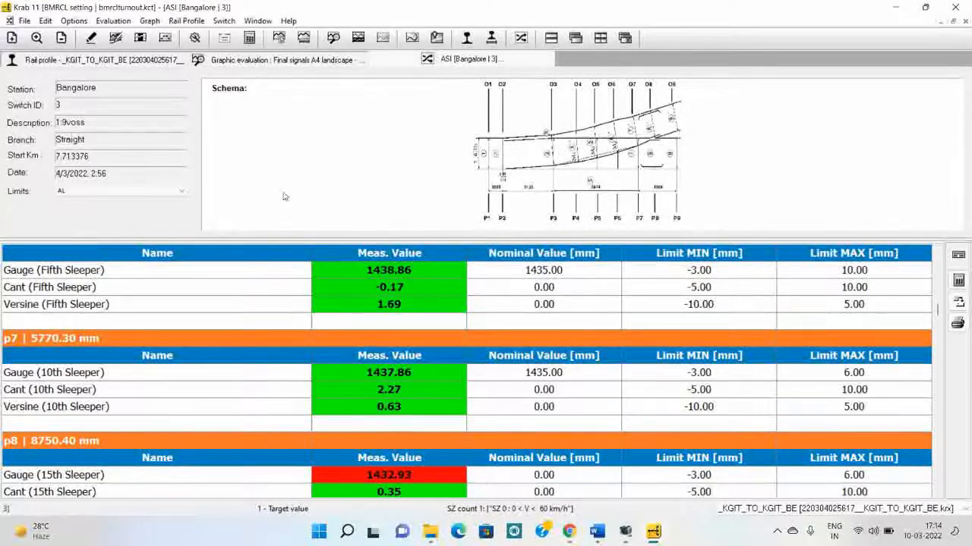
# Step: Close the Krab 11 BMRCL folder window and return to the switch inspection report
pyautogui.click(626, 532)
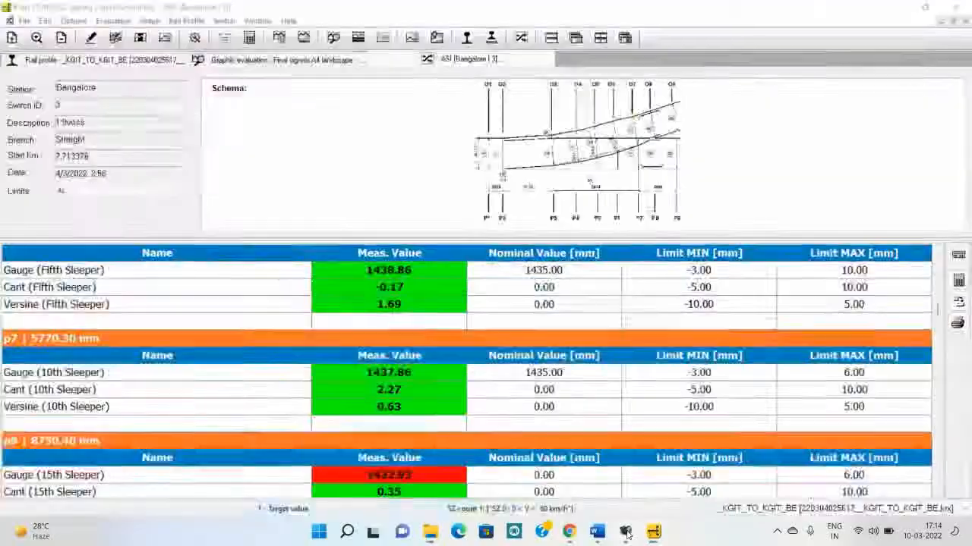
pyautogui.hotkey('alt', 'Tab')
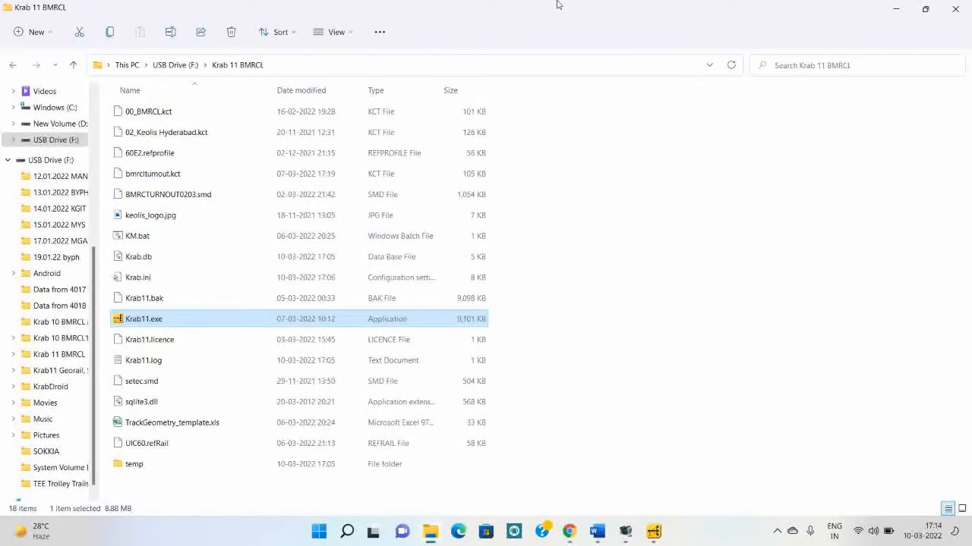
pyautogui.click(967, 6)
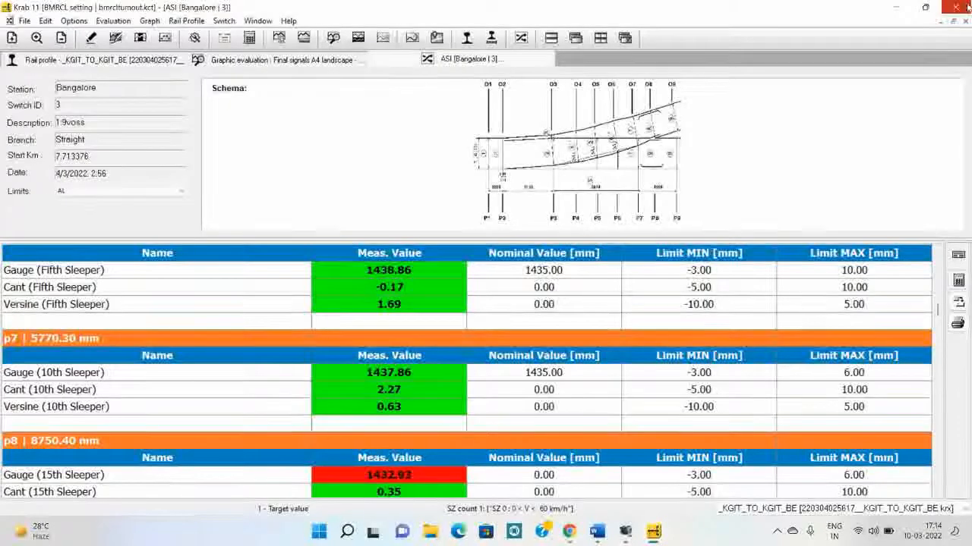